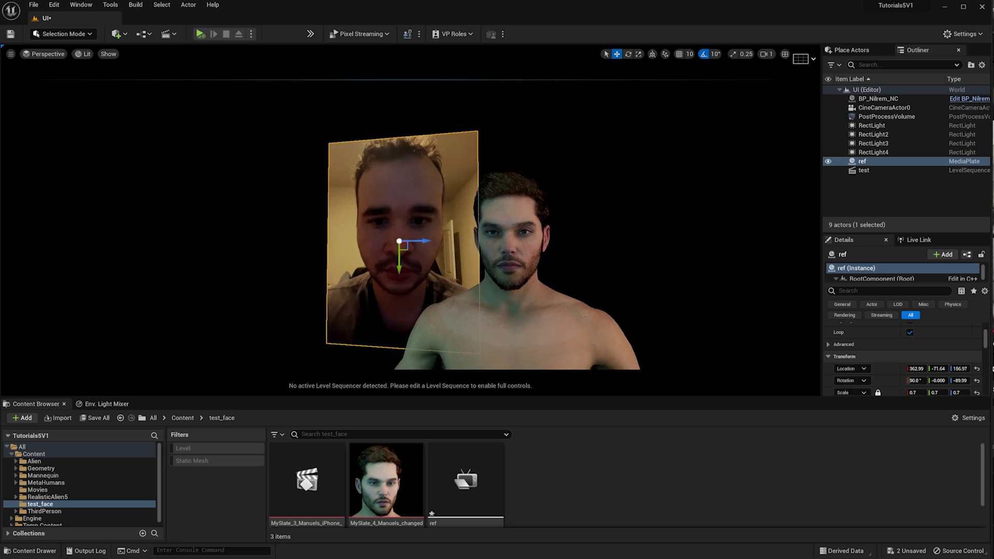
Select the cine camera in the scene and examine its Current Focal Length setting and its framing of the character.
{"action": "right_click_drag", "start_coordinate": [529, 358], "coordinate": [668, 347]}
{"action": "left_click", "coordinate": [497, 135]}
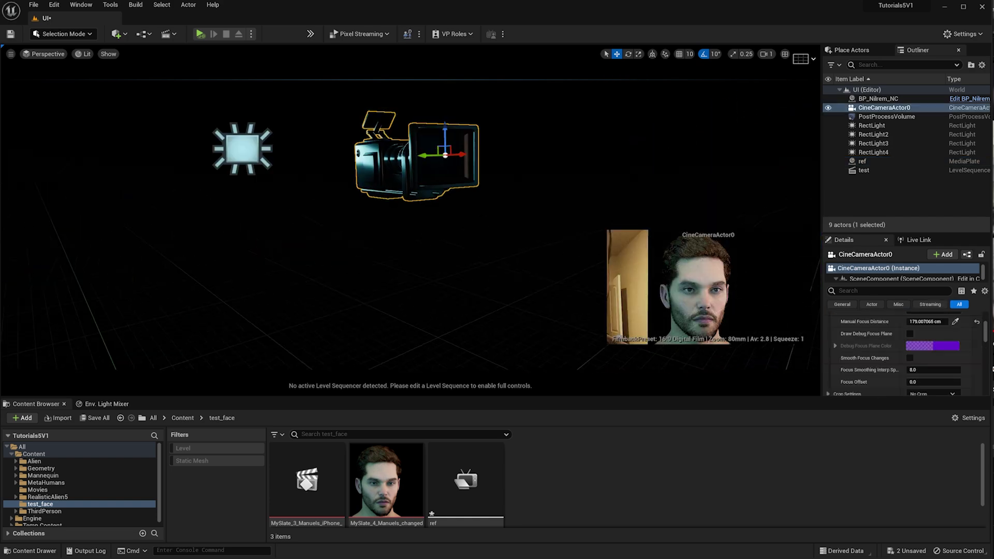
{"action": "right_click_drag", "start_coordinate": [497, 134], "coordinate": [595, 231]}
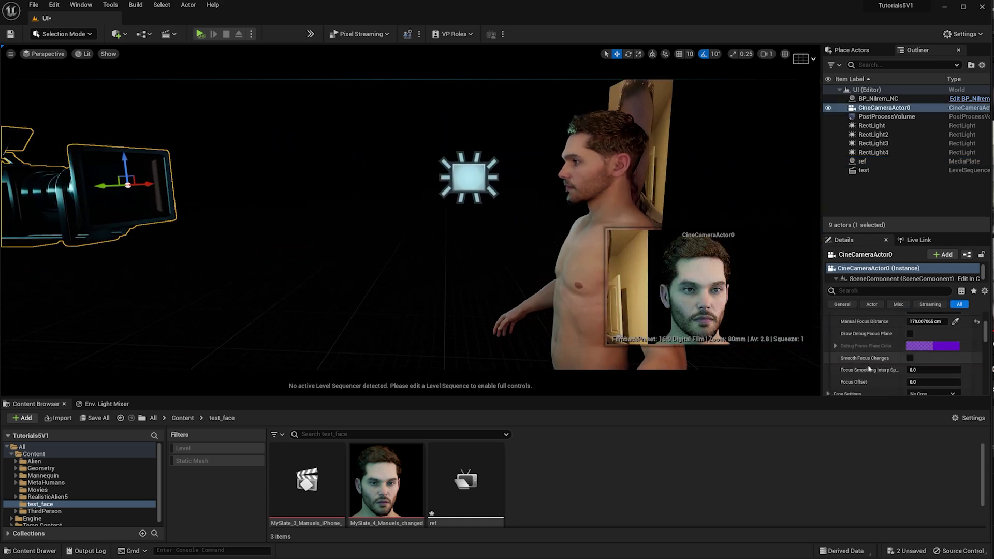
{"action": "scroll", "coordinate": [887, 357], "scroll_direction": "down", "scroll_amount": 2}
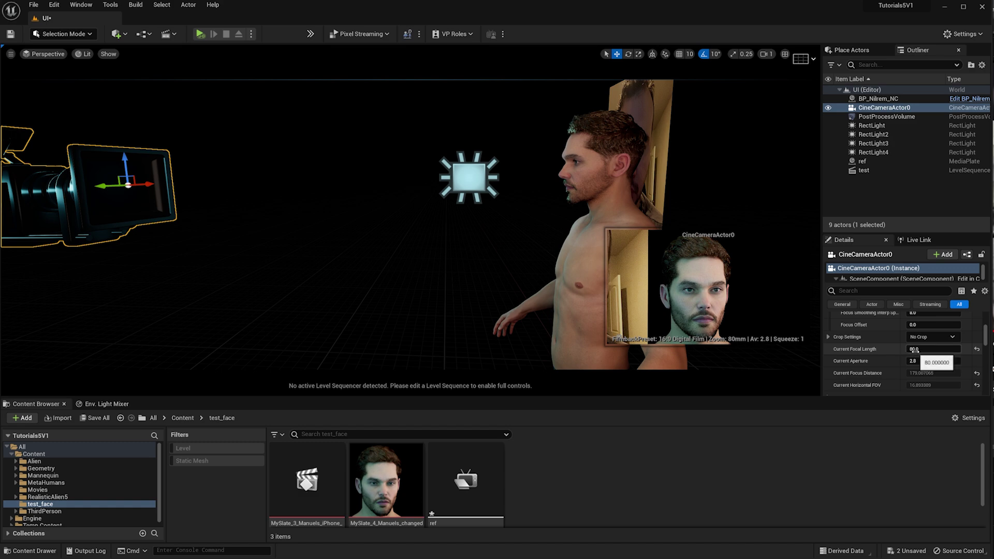
{"action": "right_click_drag", "start_coordinate": [794, 363], "coordinate": [900, 363]}
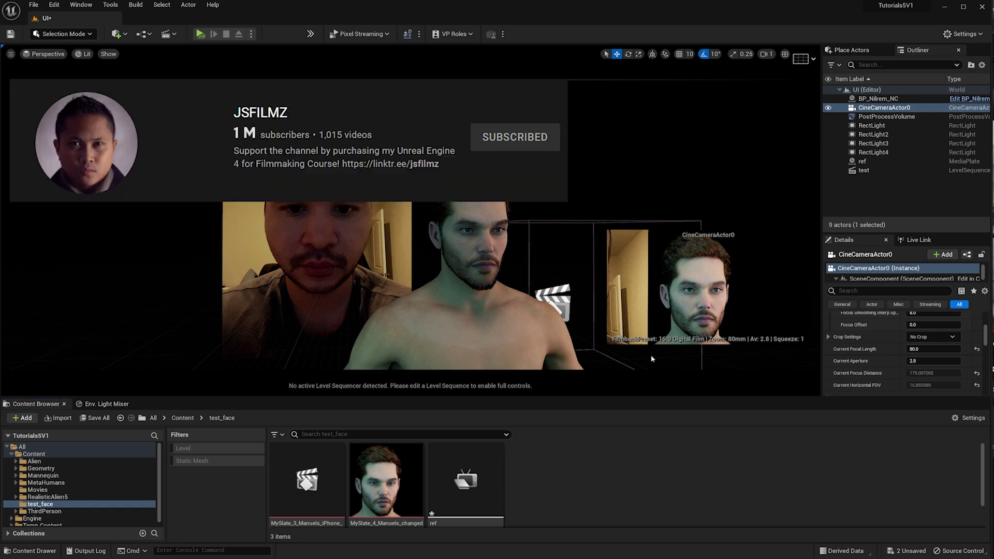
{"action": "left_click", "coordinate": [651, 356]}
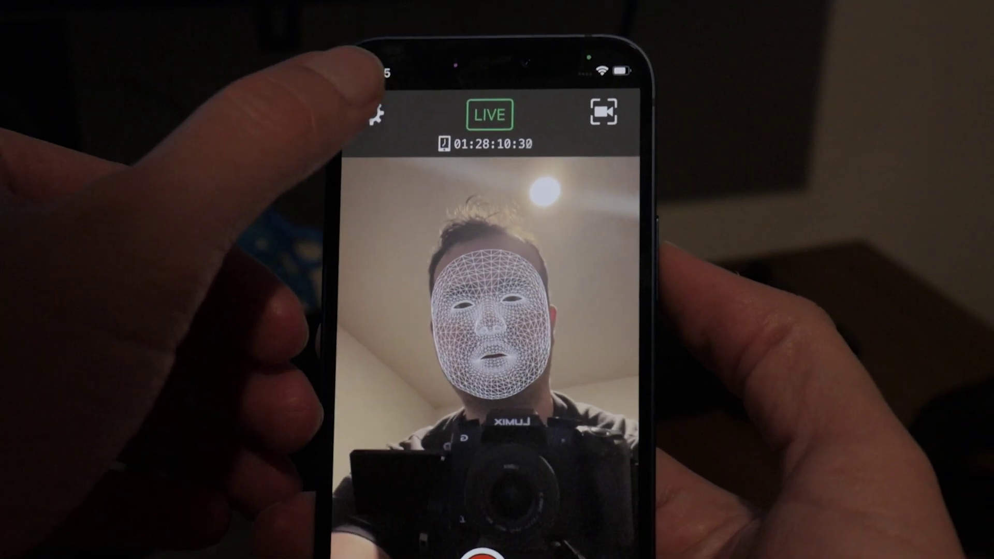
{"action": "left_click", "coordinate": [421, 77]}
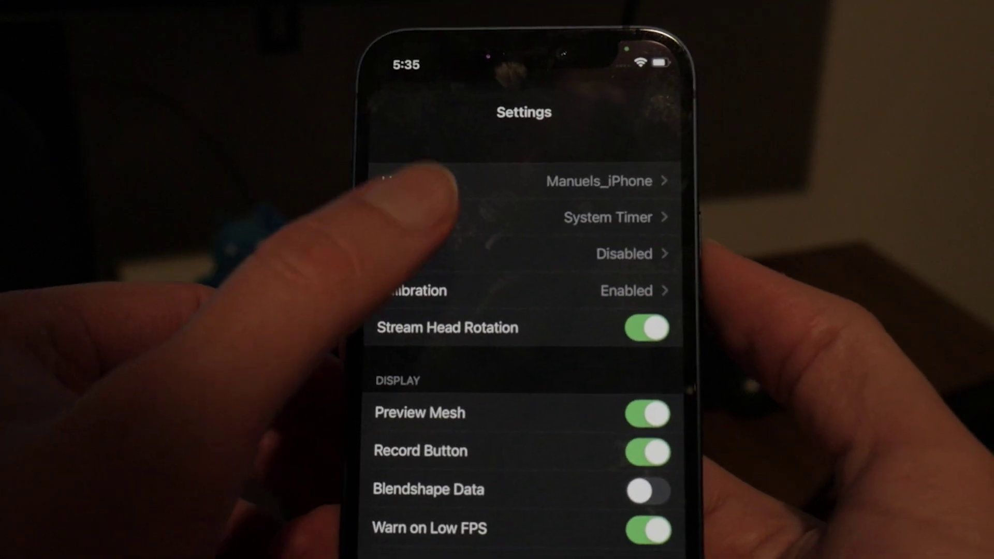
{"action": "left_click_drag", "start_coordinate": [476, 93], "coordinate": [466, 466]}
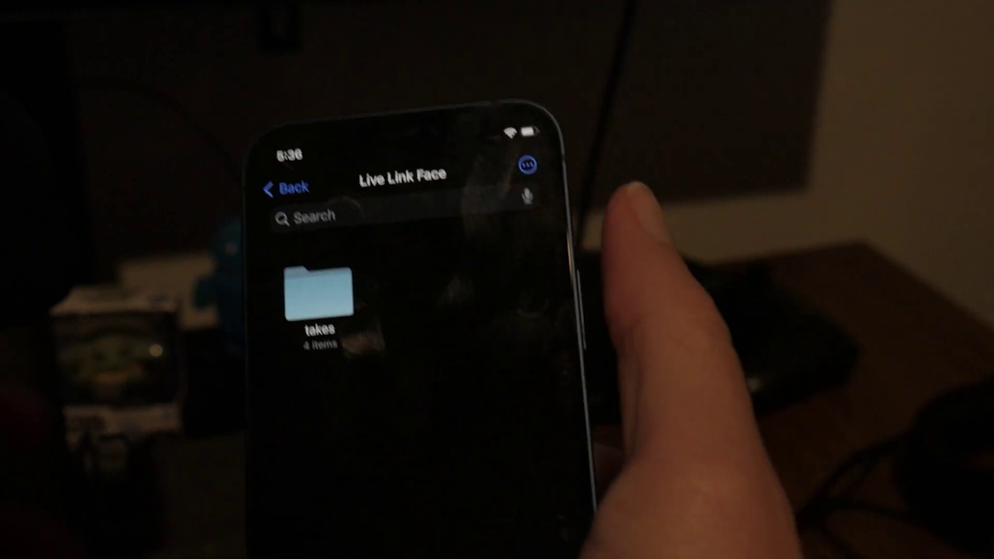
{"action": "left_click", "coordinate": [422, 289]}
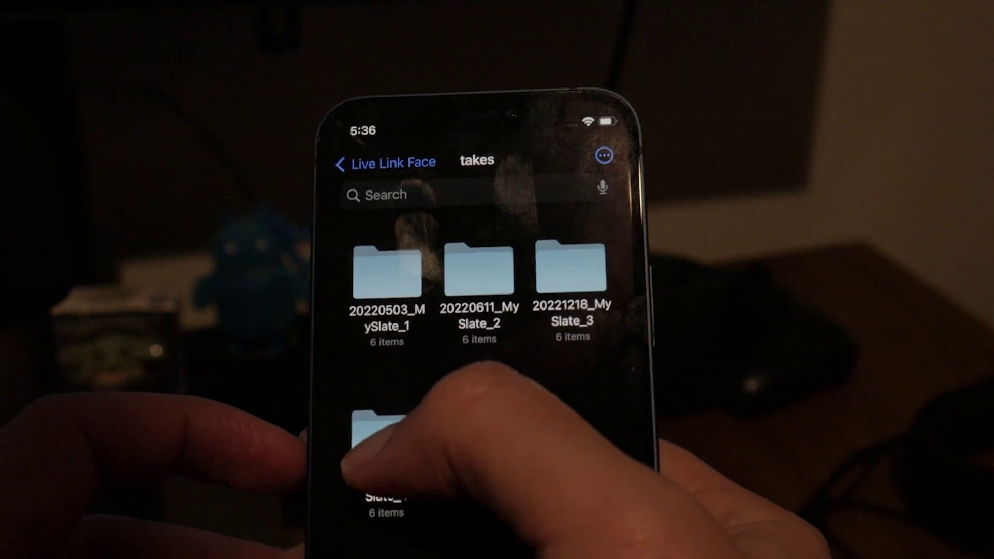
{"action": "left_click", "coordinate": [365, 455]}
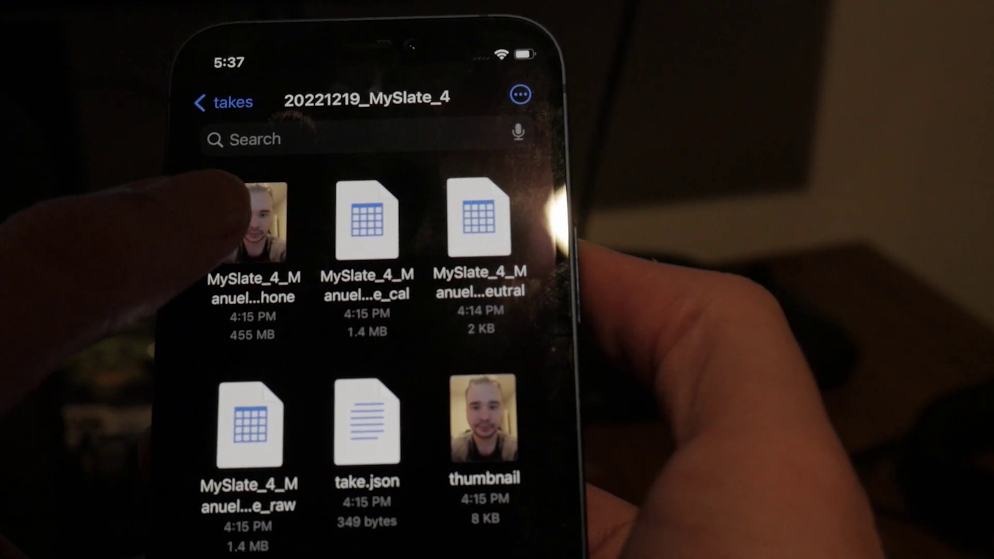
{"action": "right_click", "coordinate": [290, 225]}
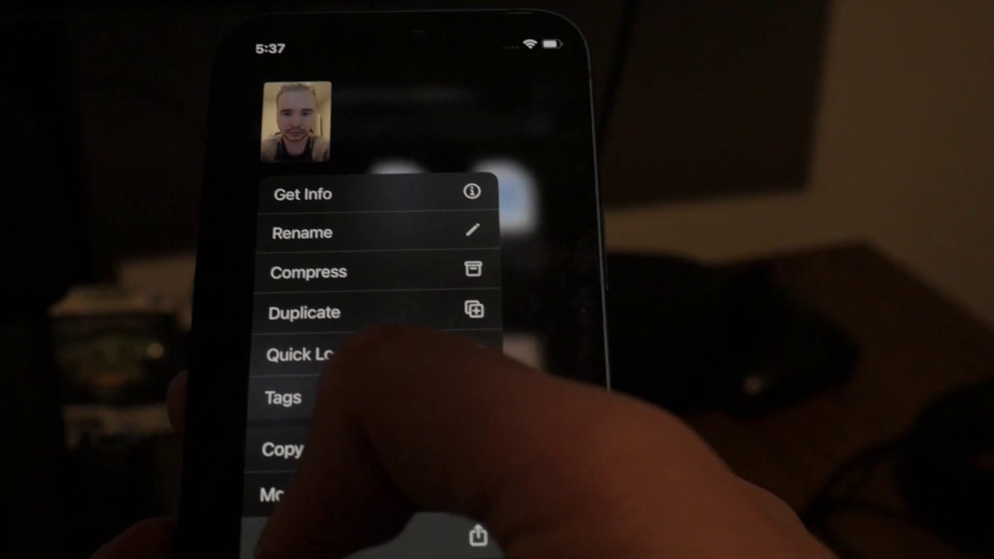
{"action": "left_click", "coordinate": [363, 530]}
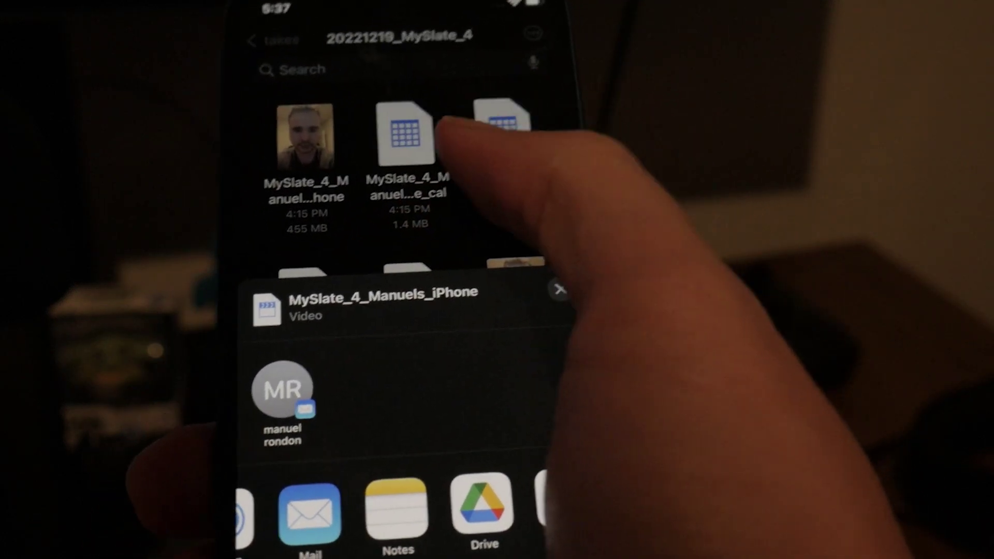
{"action": "left_click", "coordinate": [448, 124]}
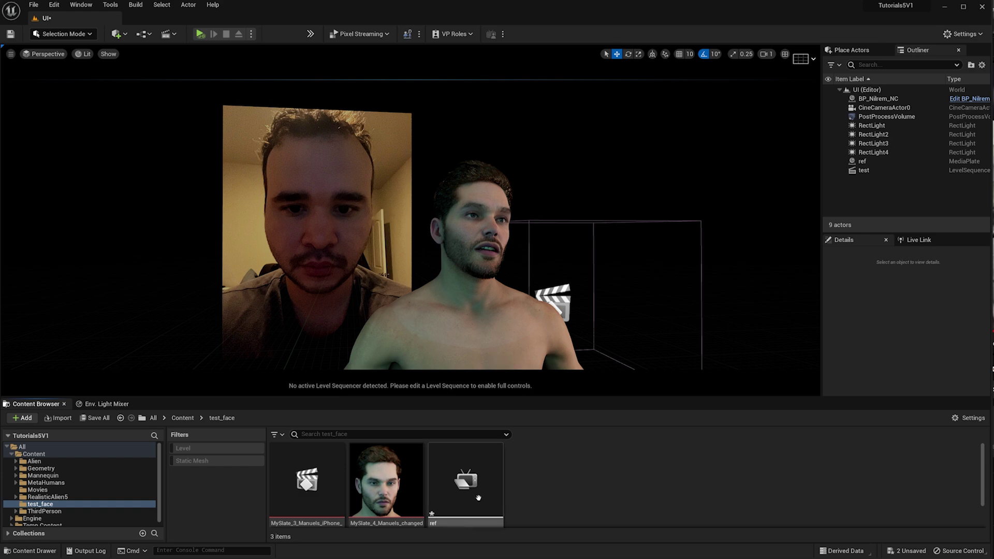
Switch to File Explorer and look at the MySlate_4 iPhone video and raw CSV files in the Extras folder.
{"action": "key", "text": "alt+Tab"}
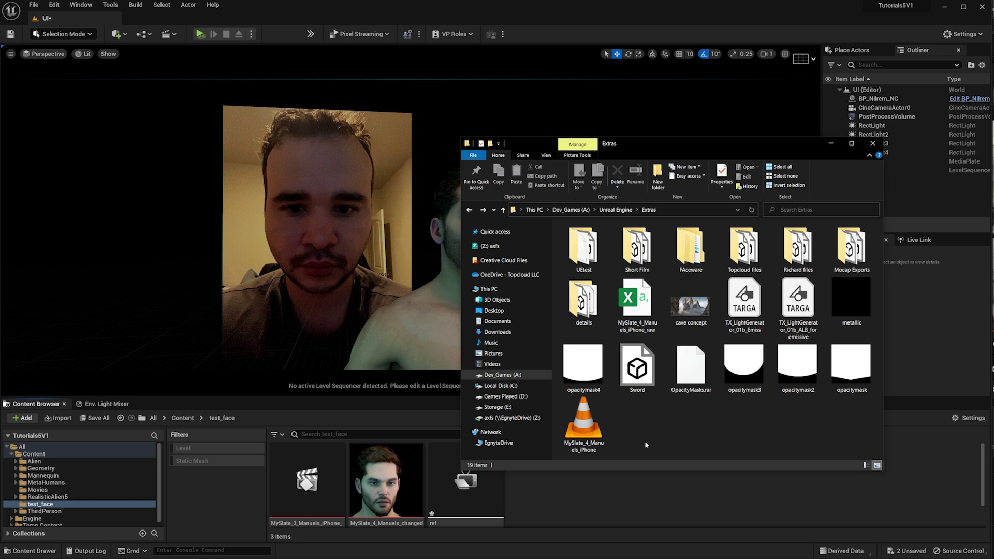
{"action": "left_click", "coordinate": [583, 422]}
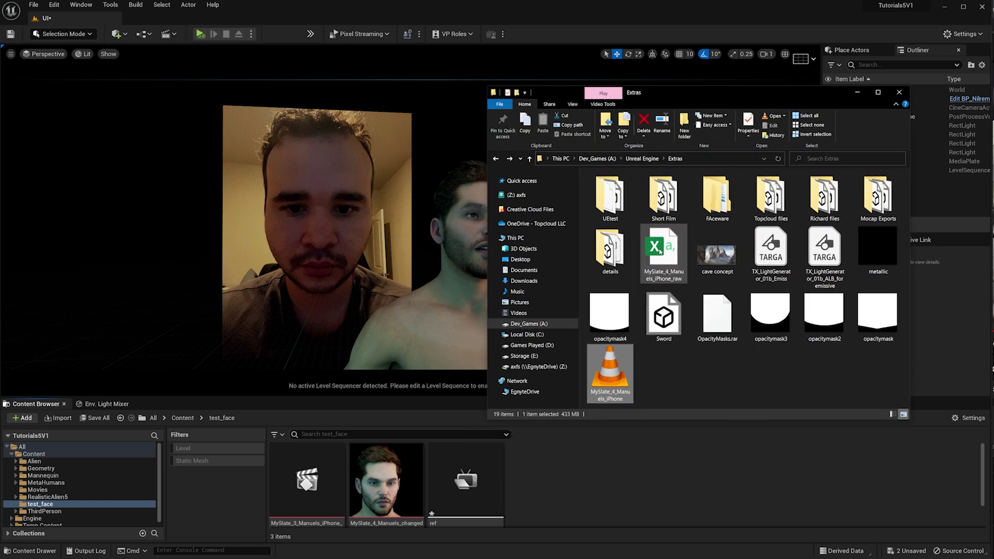
{"action": "left_click", "coordinate": [660, 252]}
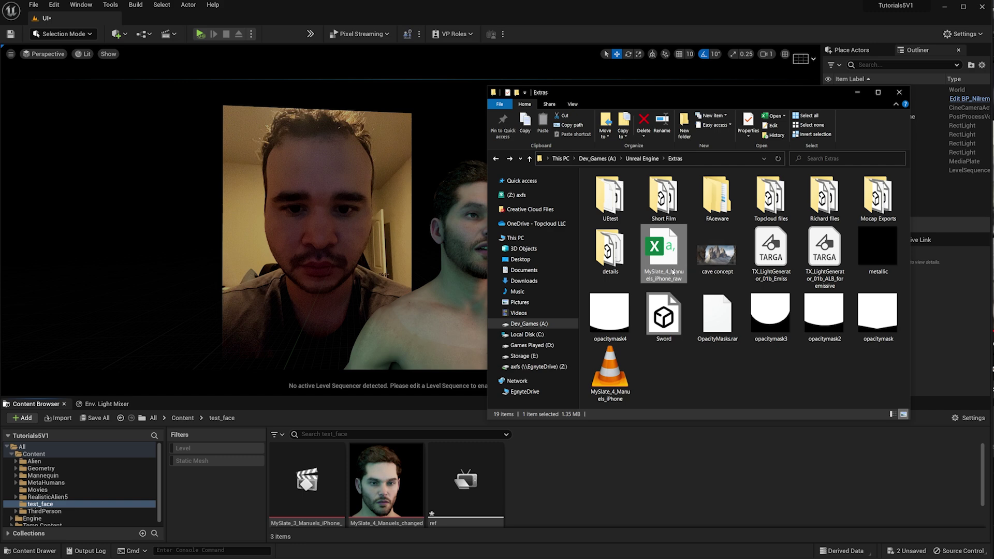
{"action": "left_click", "coordinate": [649, 465]}
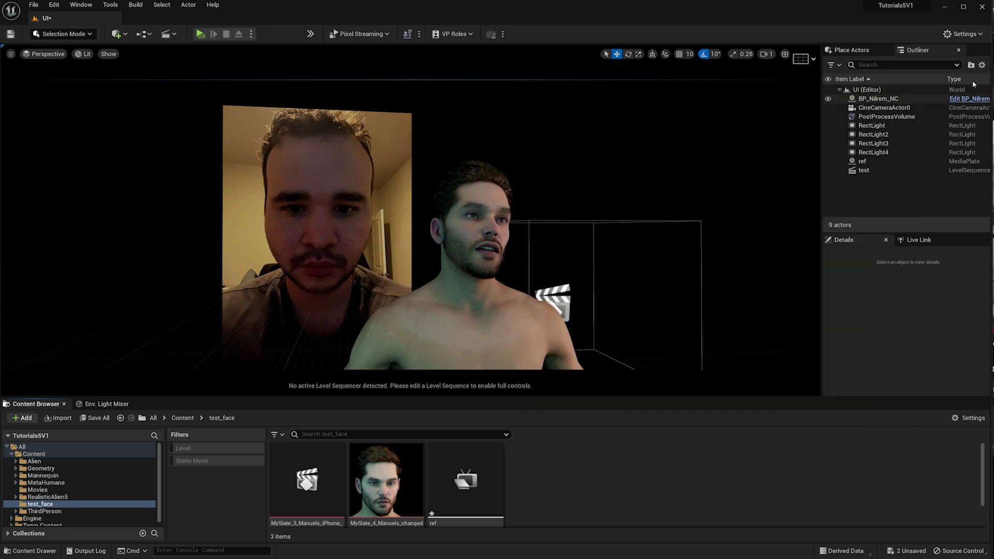
Search the project's plugins for "face impo" and check whether LiveLinkFaceImporter is enabled.
{"action": "left_click", "coordinate": [965, 35]}
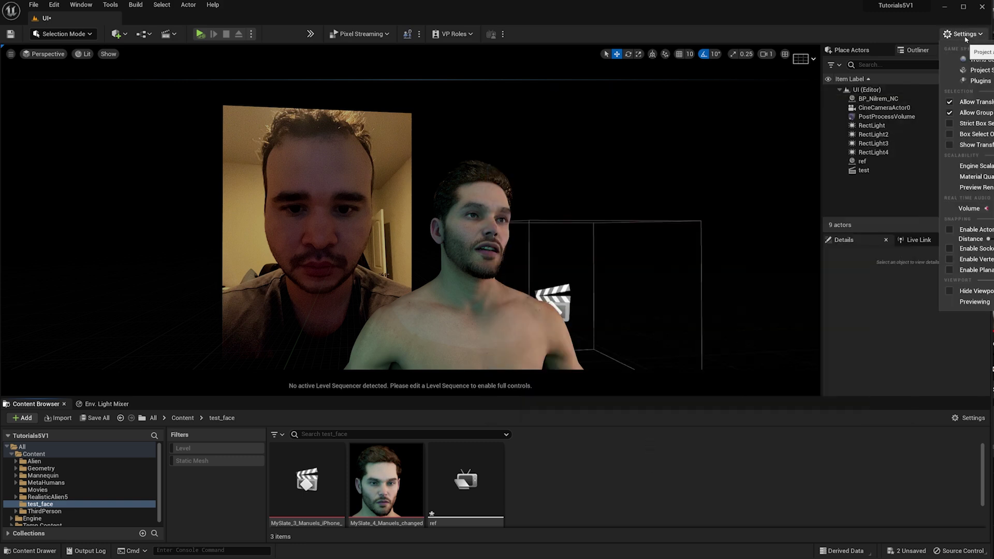
{"action": "left_click", "coordinate": [968, 81]}
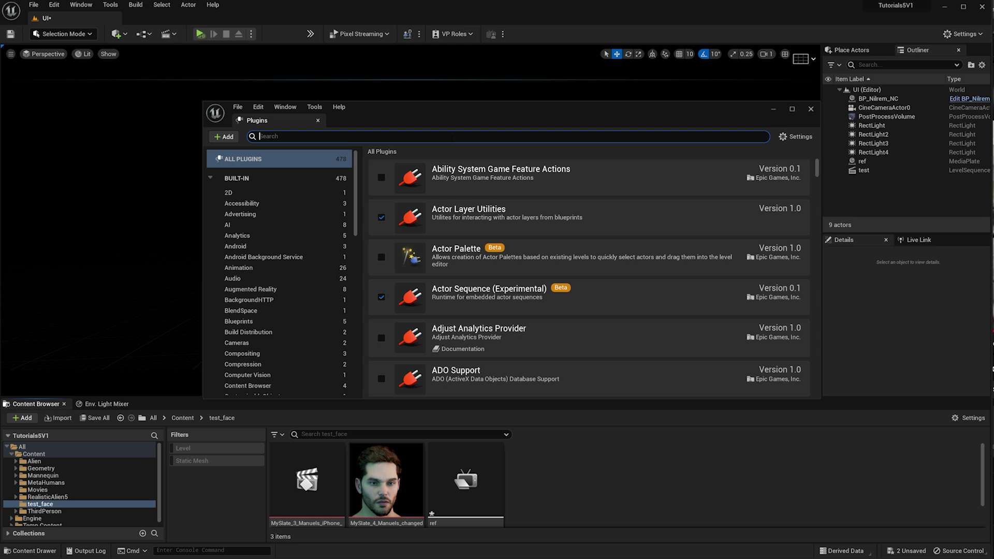
{"action": "type", "text": "face"}
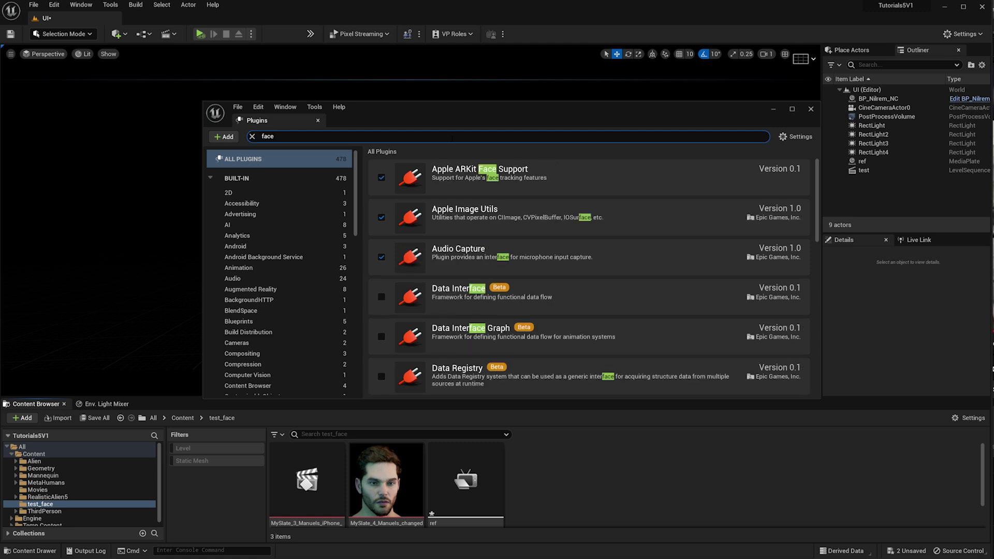
{"action": "type", "text": " impo"}
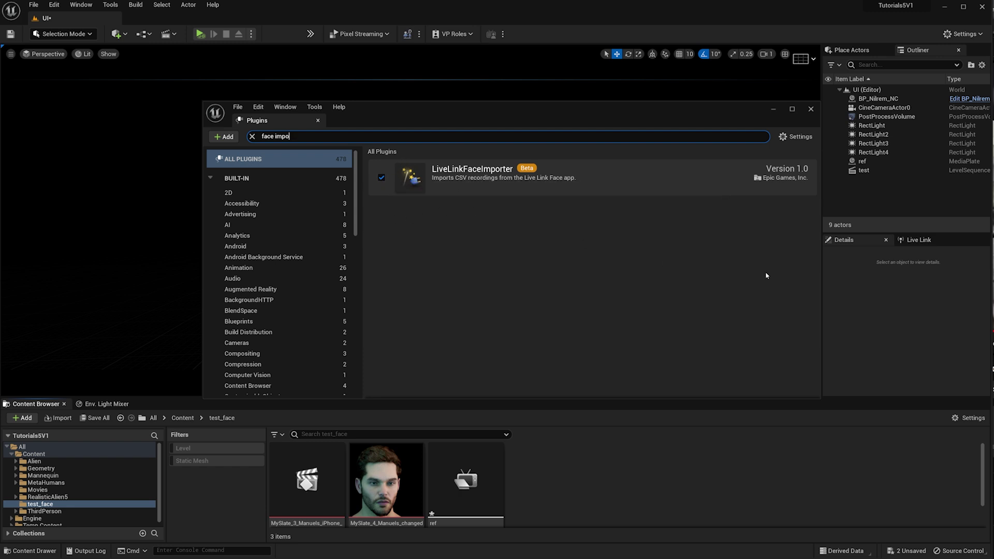
{"action": "left_click", "coordinate": [811, 109]}
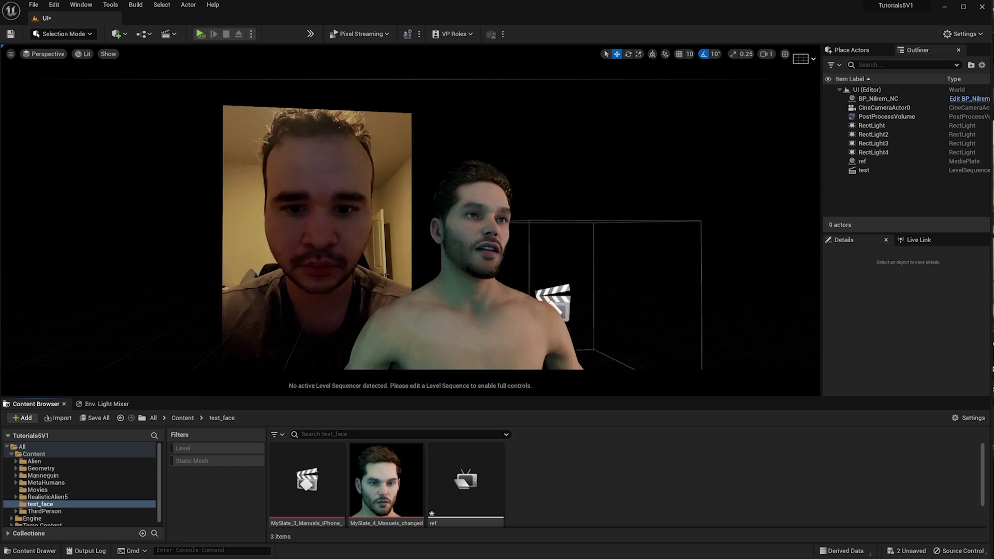
Import the MySlate_4 iPhone raw CSV from the Extras folder into the project's test_face folder.
{"action": "key", "text": "alt+Tab"}
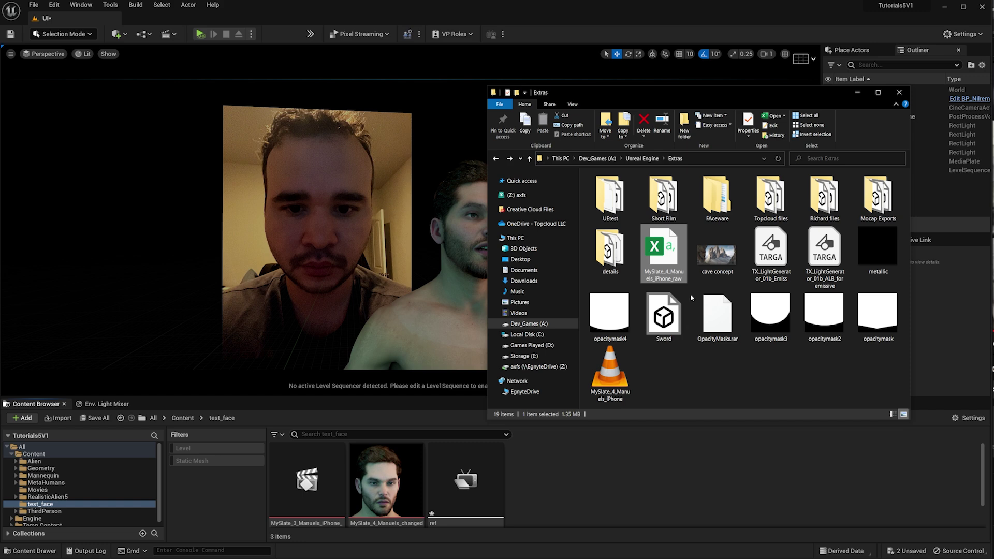
{"action": "left_click_drag", "start_coordinate": [760, 102], "coordinate": [769, 76]}
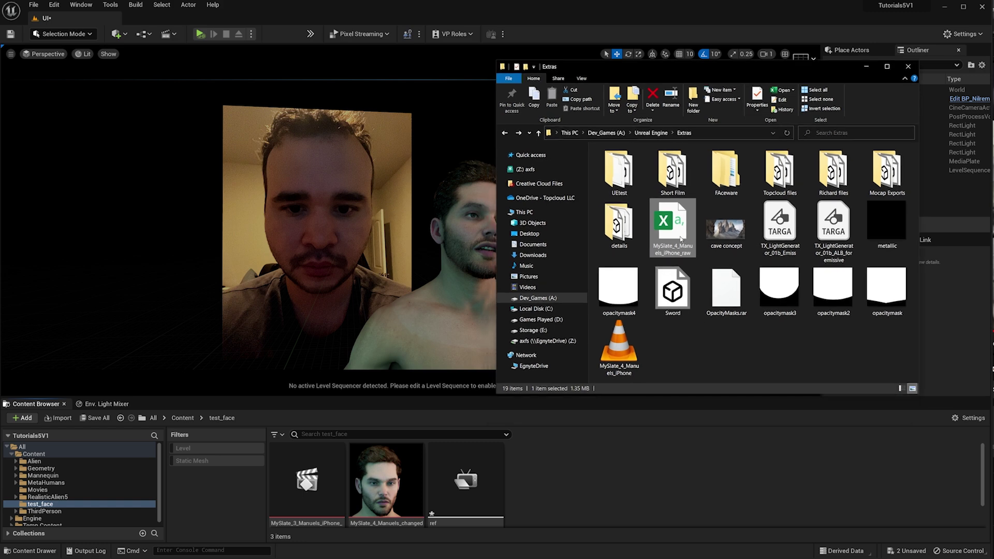
{"action": "left_click_drag", "start_coordinate": [681, 238], "coordinate": [620, 476]}
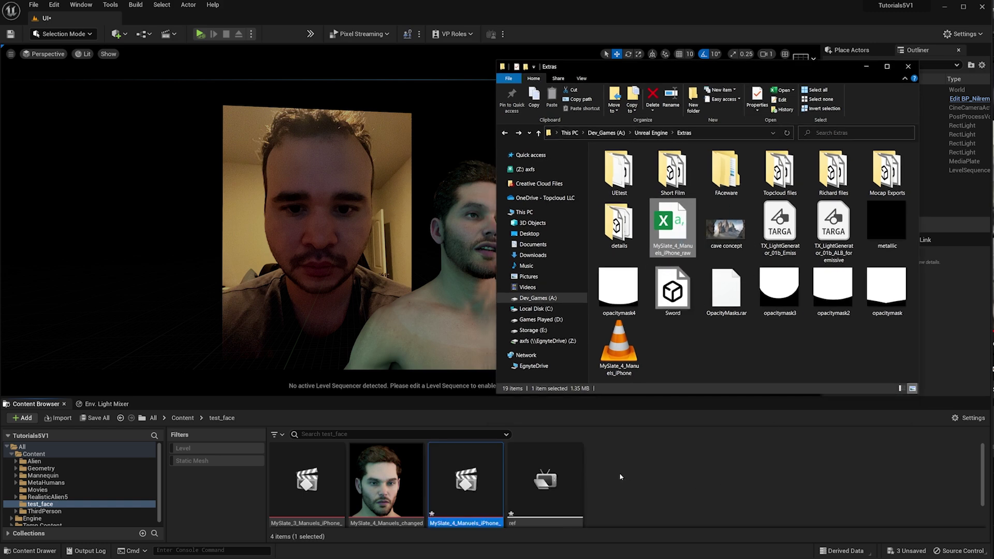
{"action": "left_click", "coordinate": [619, 473]}
{"action": "scroll", "coordinate": [589, 475], "scroll_direction": "down", "scroll_amount": 1}
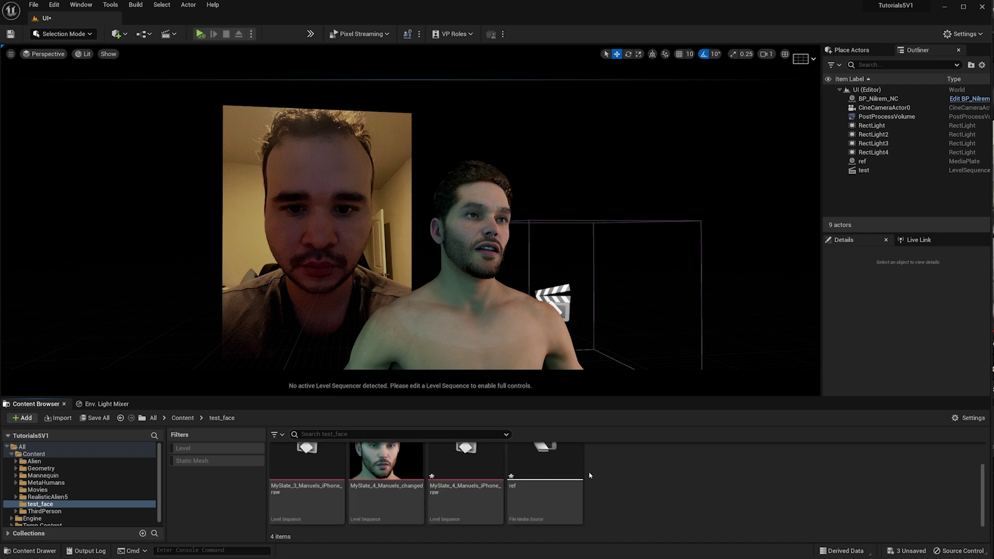
{"action": "scroll", "coordinate": [491, 495], "scroll_direction": "up", "scroll_amount": 1}
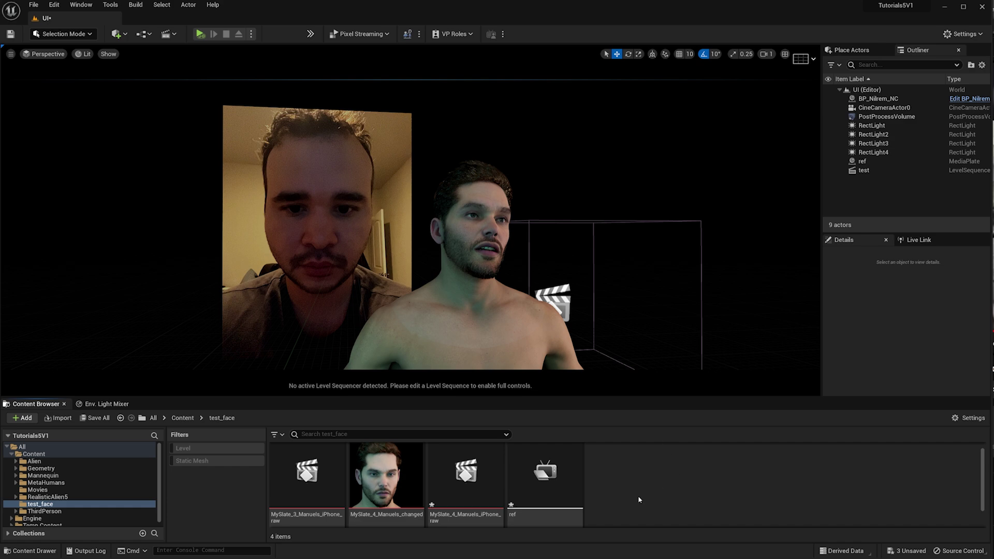
{"action": "scroll", "coordinate": [639, 500], "scroll_direction": "down", "scroll_amount": 1}
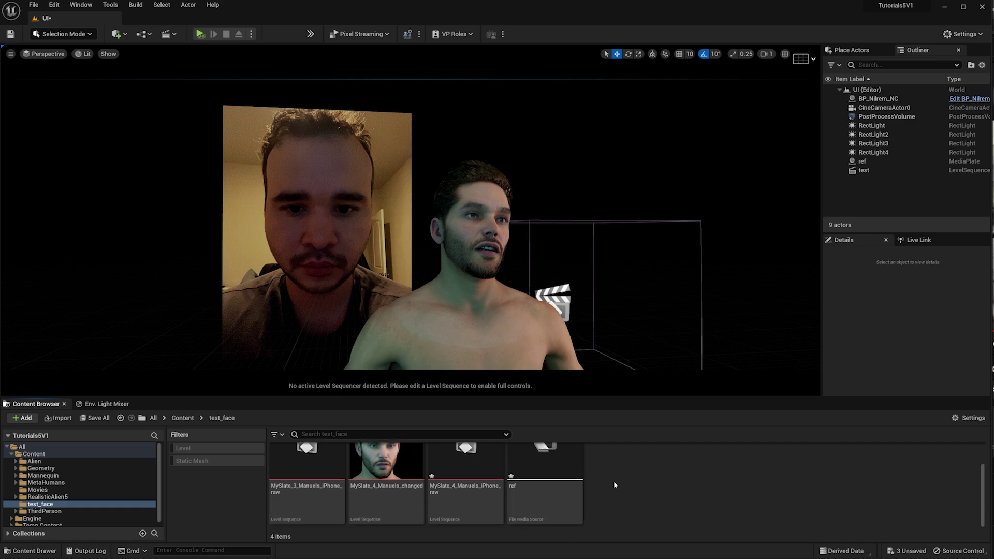
{"action": "scroll", "coordinate": [615, 485], "scroll_direction": "up", "scroll_amount": 1}
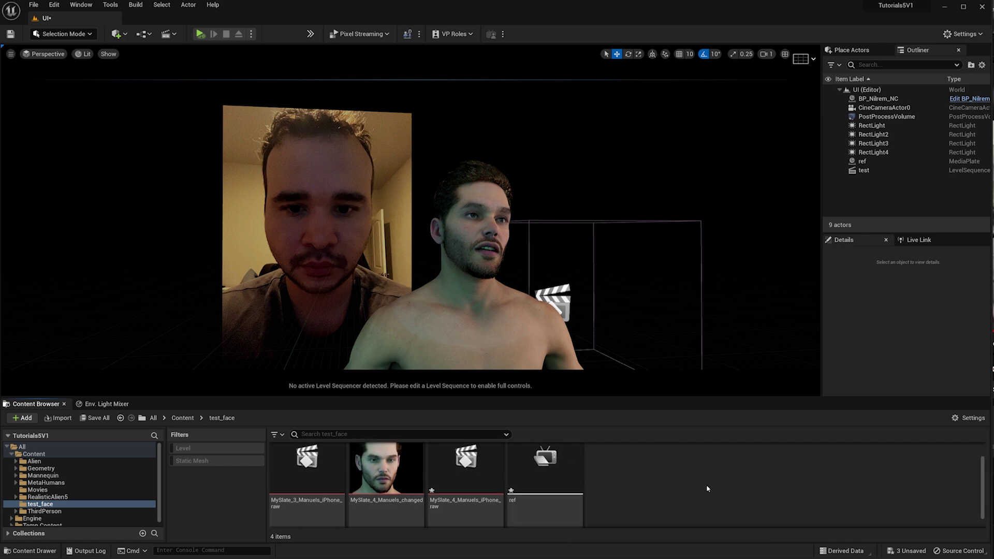
Create a File Media Source asset with its default name in the test_face folder and look at its settings.
{"action": "right_click", "coordinate": [663, 476]}
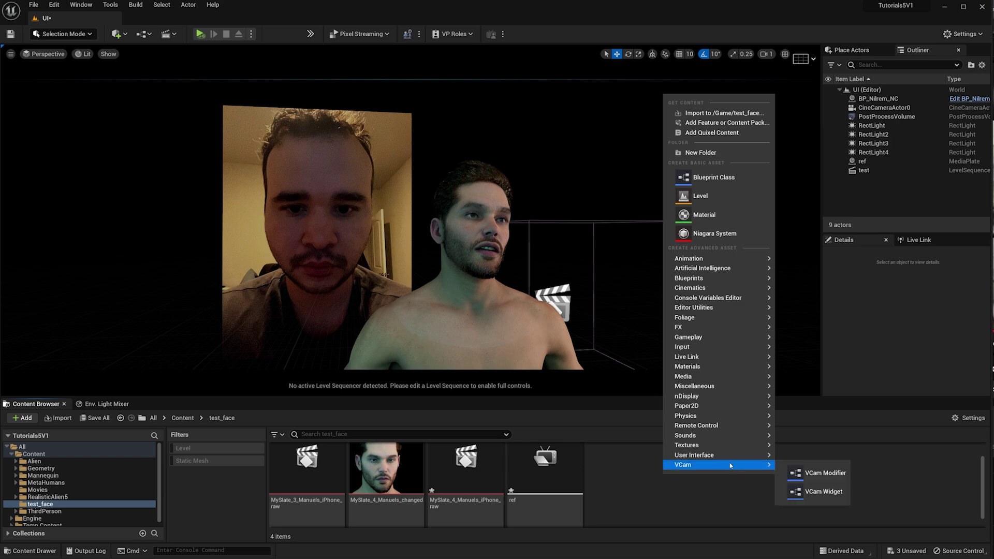
{"action": "mouse_move", "coordinate": [712, 324]}
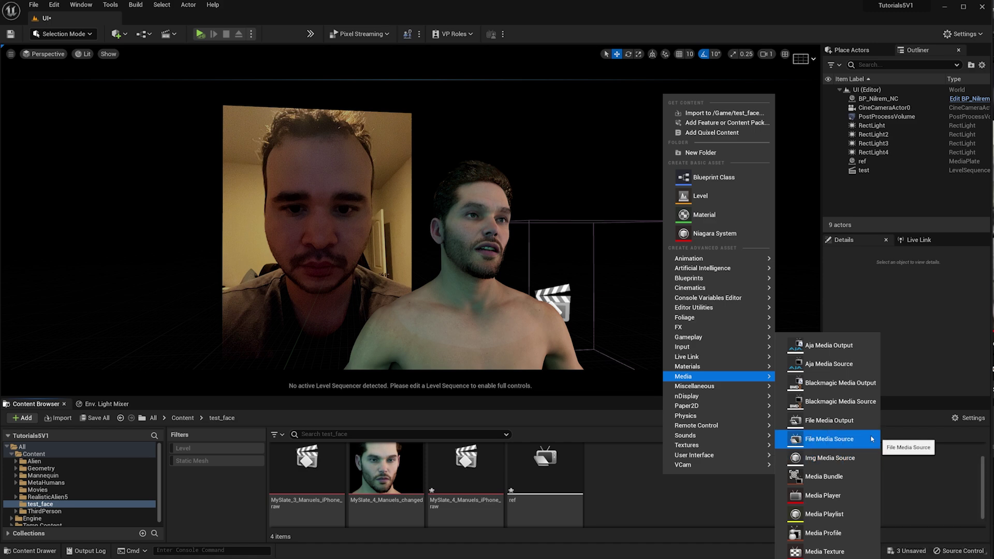
{"action": "left_click", "coordinate": [815, 440]}
{"action": "left_click", "coordinate": [700, 468]}
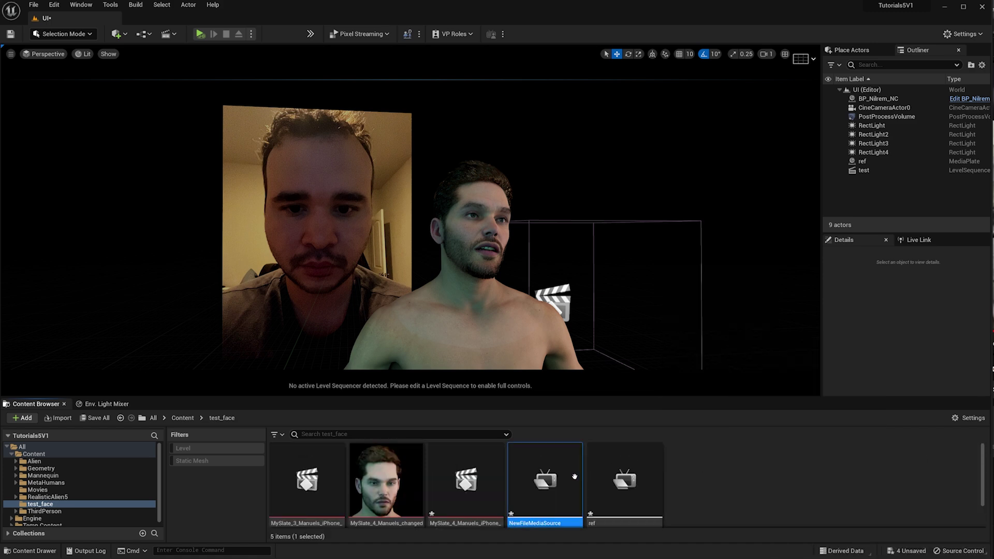
{"action": "double_click", "coordinate": [564, 471]}
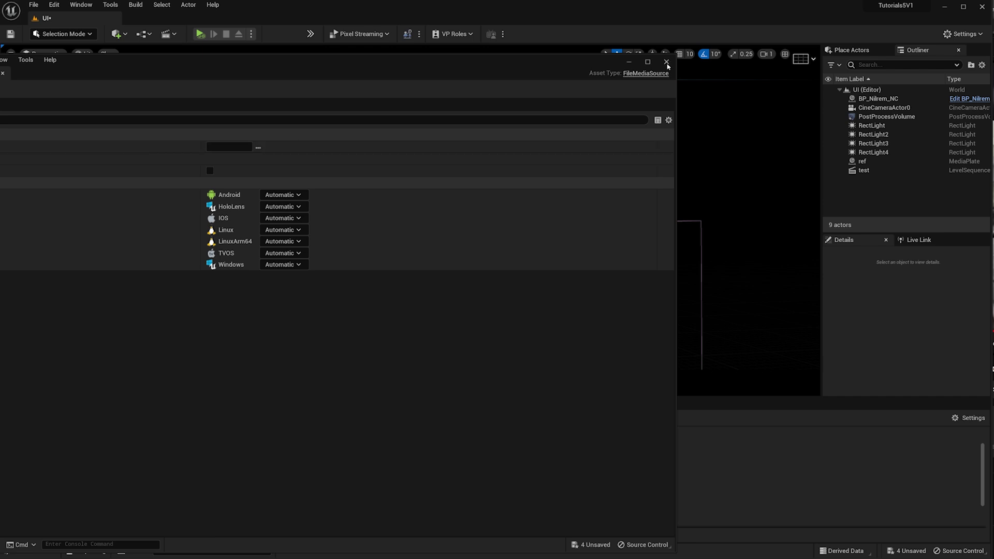
{"action": "left_click", "coordinate": [666, 63]}
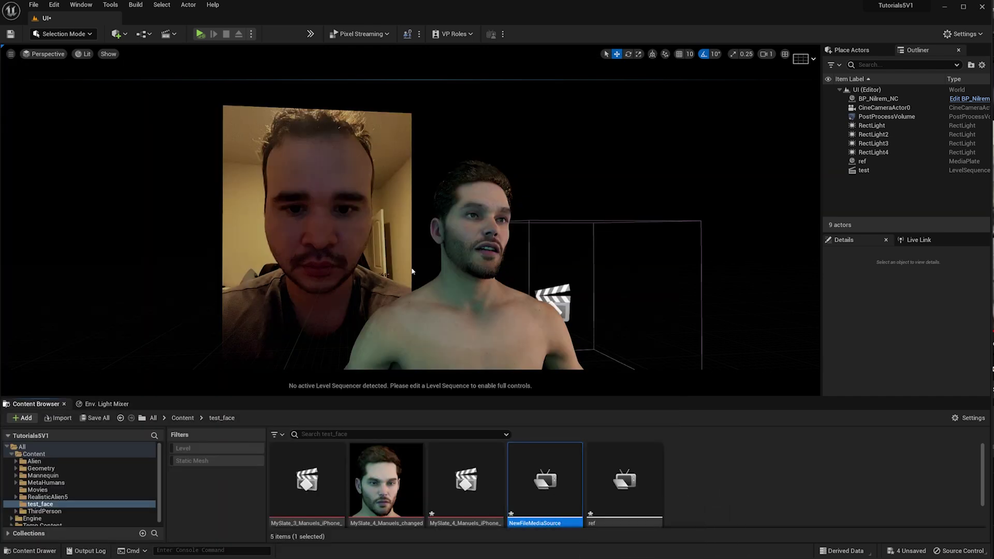
Examine the ref media plate's settings in the level and view its video in the Media Plate editor.
{"action": "left_click", "coordinate": [396, 243]}
{"action": "scroll", "coordinate": [903, 329], "scroll_direction": "down", "scroll_amount": 2}
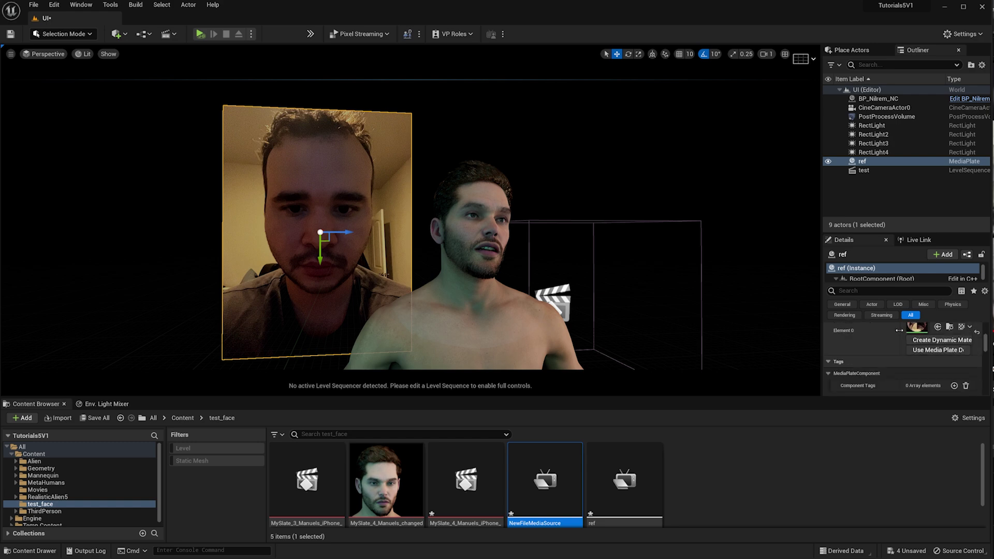
{"action": "scroll", "coordinate": [893, 348], "scroll_direction": "down", "scroll_amount": 2}
{"action": "scroll", "coordinate": [895, 349], "scroll_direction": "up", "scroll_amount": 4}
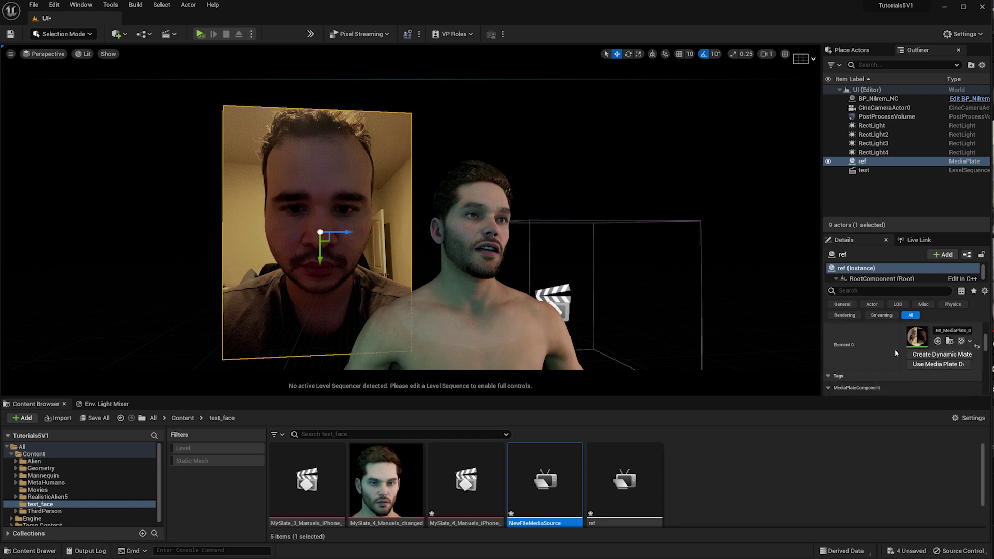
{"action": "scroll", "coordinate": [894, 349], "scroll_direction": "down", "scroll_amount": 6}
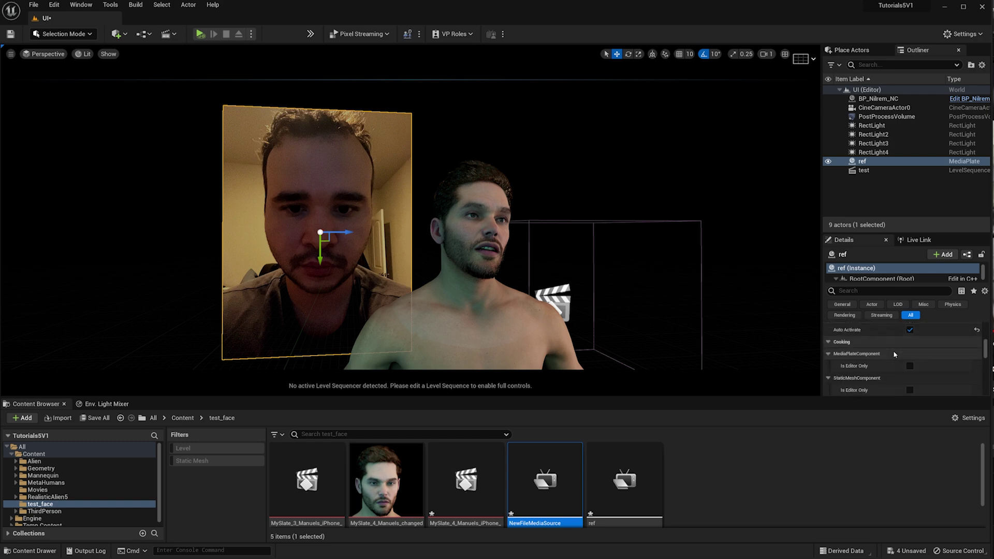
{"action": "scroll", "coordinate": [893, 350], "scroll_direction": "down", "scroll_amount": 10}
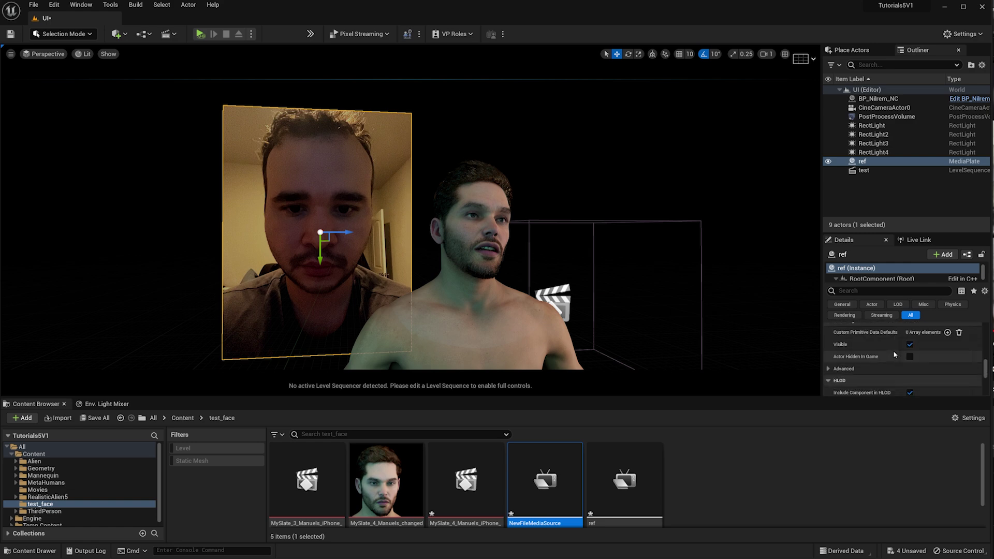
{"action": "scroll", "coordinate": [893, 350], "scroll_direction": "down", "scroll_amount": 5}
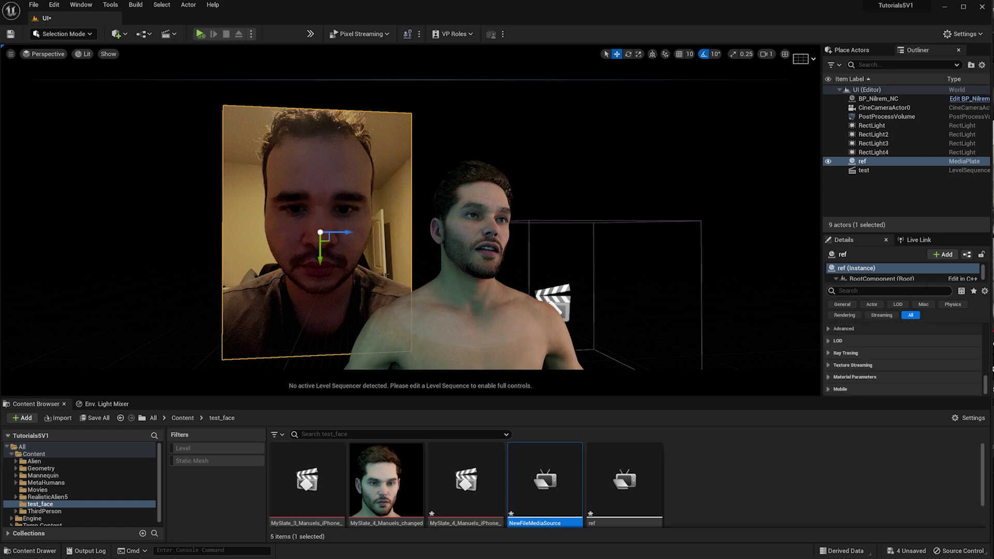
{"action": "left_click_drag", "start_coordinate": [984, 383], "coordinate": [985, 316]}
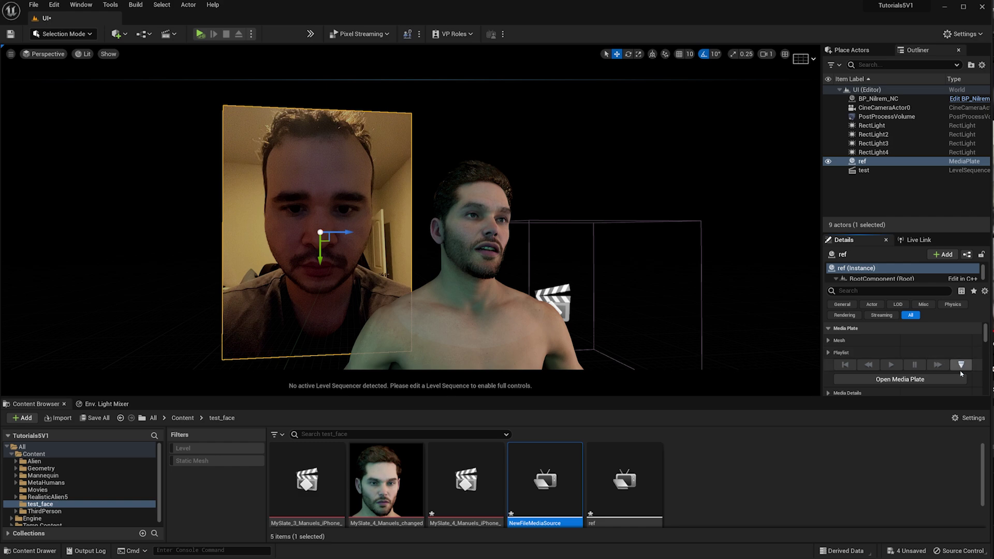
{"action": "left_click", "coordinate": [884, 381]}
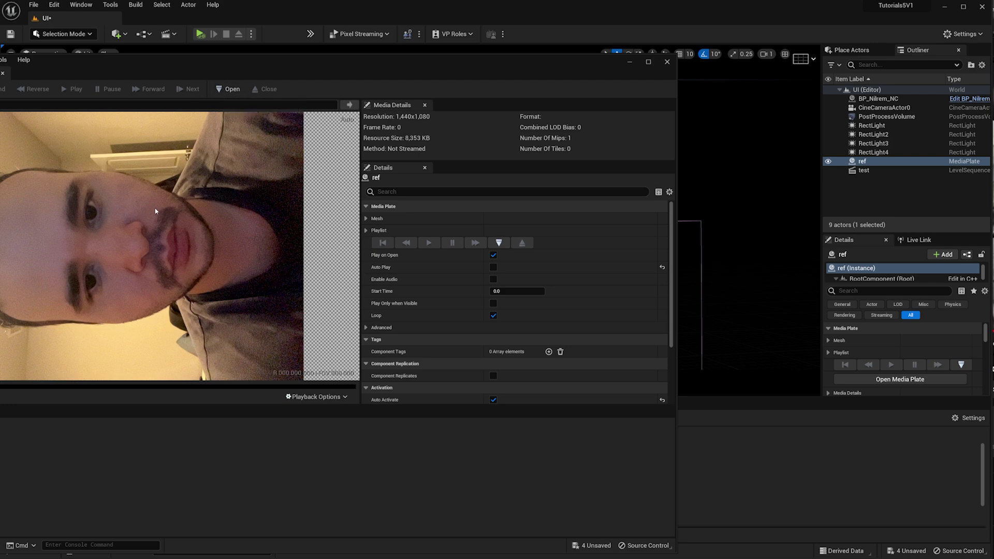
{"action": "left_click", "coordinate": [911, 342]}
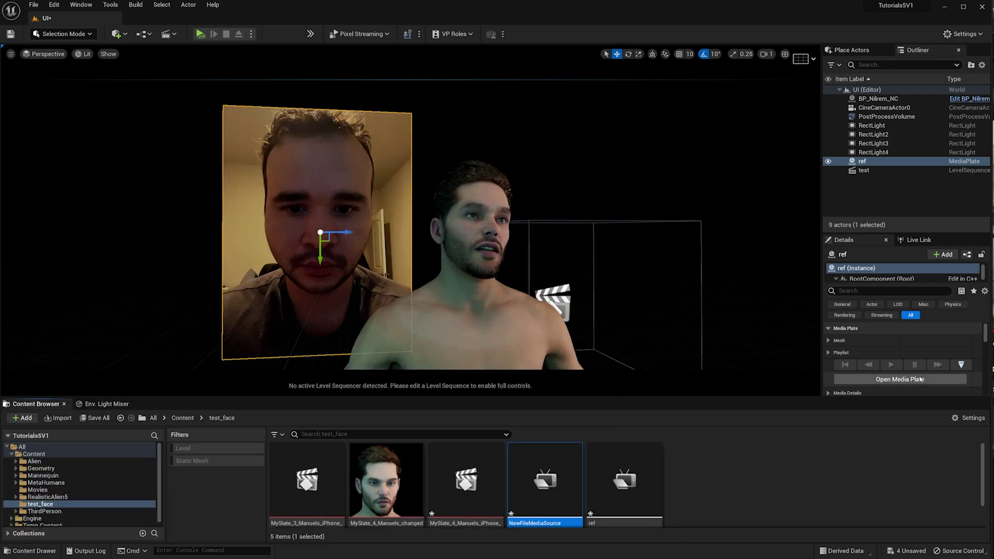
Delete the NewFileMediaSource asset from the test_face folder and open the imported MySlate_4 iPhone raw level sequence.
{"action": "left_click", "coordinate": [860, 470]}
{"action": "left_click", "coordinate": [580, 476]}
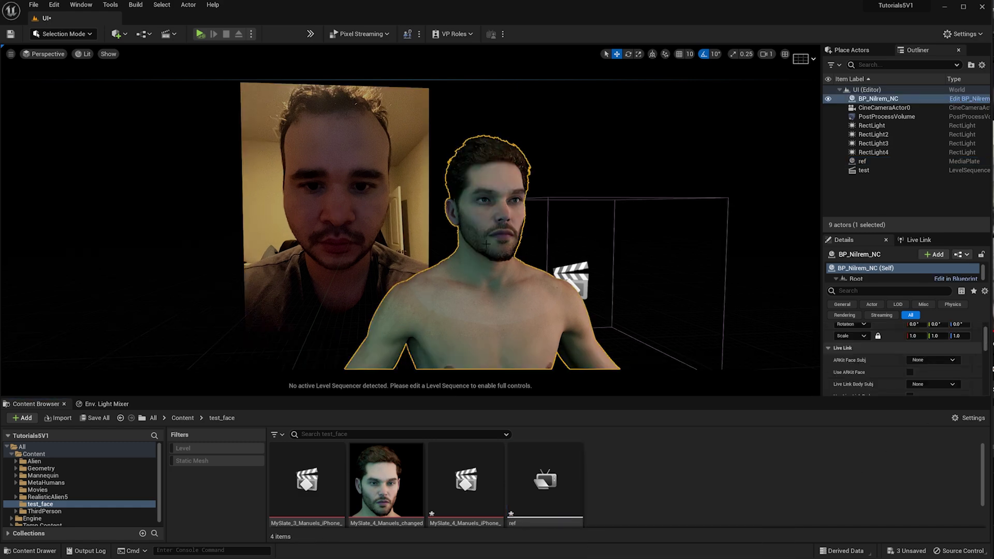
{"action": "double_click", "coordinate": [488, 480]}
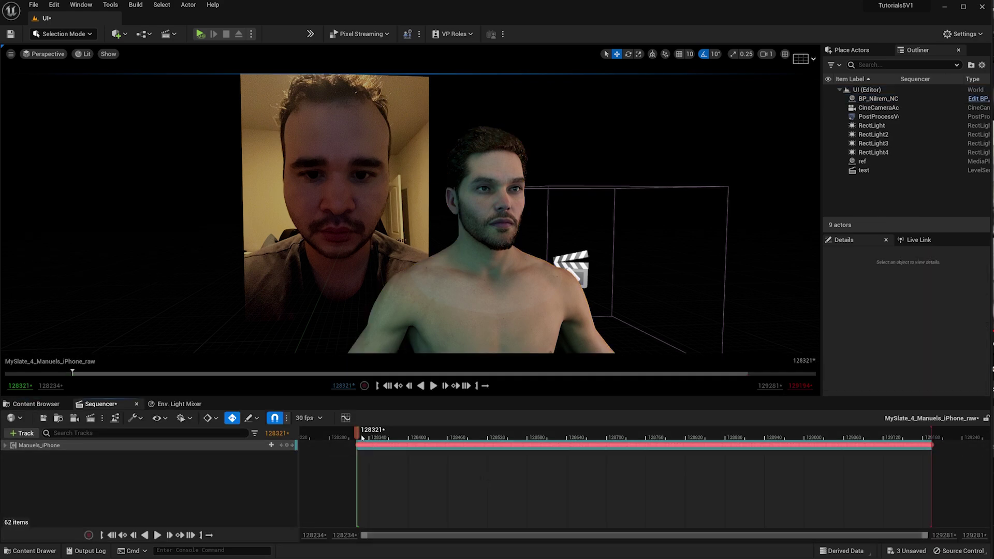
Scrub the start of the sequence and examine the iPhone track's facial channels, from the eye blink curves to the head and eye rotations.
{"action": "mouse_move", "coordinate": [358, 431]}
{"action": "left_mouse_down"}
{"action": "mouse_move", "coordinate": [835, 430]}
{"action": "mouse_move", "coordinate": [335, 481]}
{"action": "mouse_move", "coordinate": [359, 479]}
{"action": "left_mouse_up"}
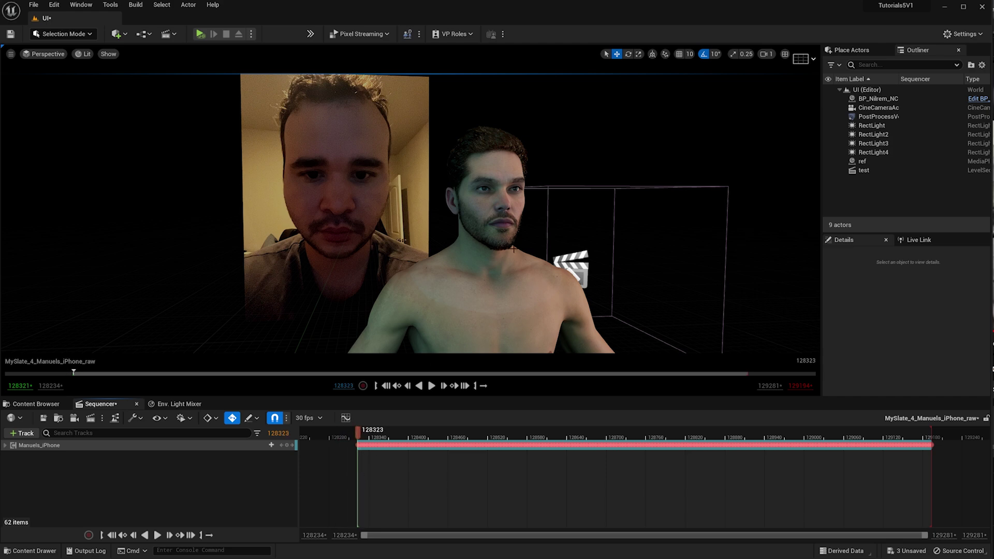
{"action": "left_click", "coordinate": [5, 446]}
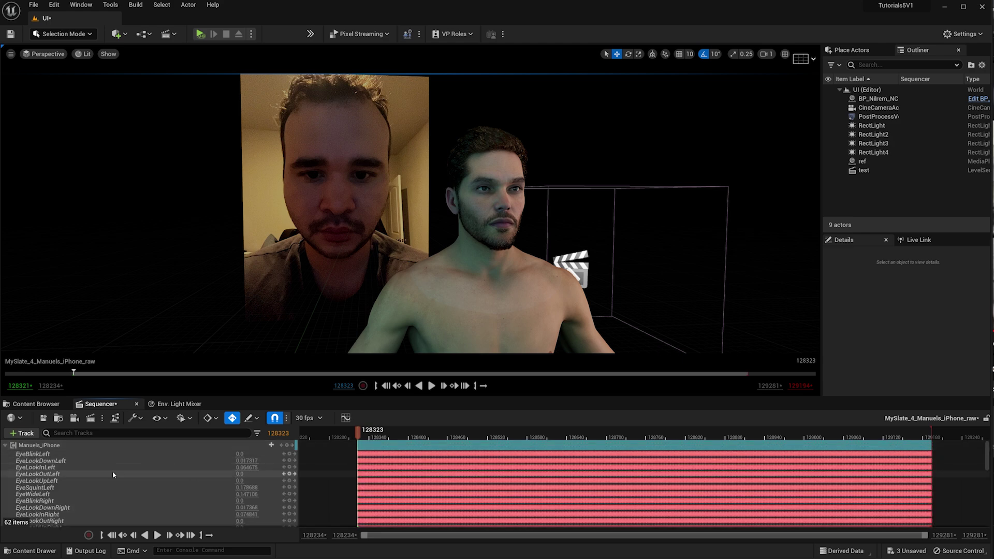
{"action": "scroll", "coordinate": [120, 476], "scroll_direction": "down", "scroll_amount": 3}
{"action": "scroll", "coordinate": [127, 473], "scroll_direction": "down", "scroll_amount": 8}
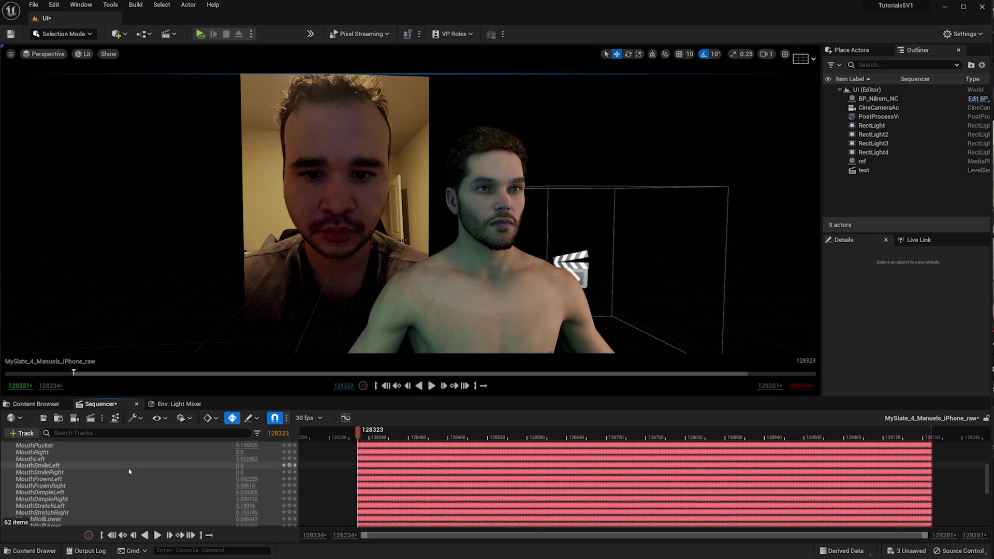
{"action": "scroll", "coordinate": [129, 471], "scroll_direction": "down", "scroll_amount": 2}
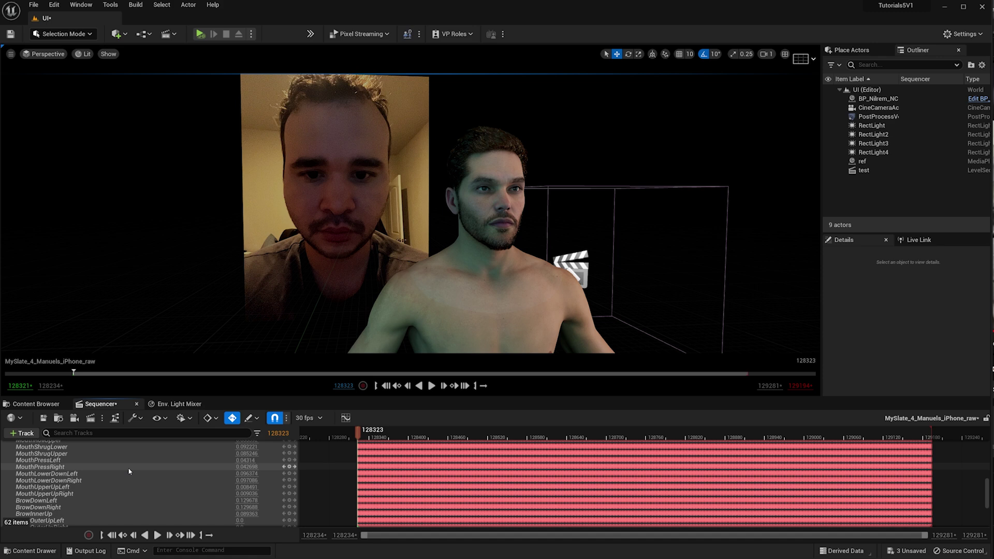
{"action": "scroll", "coordinate": [129, 471], "scroll_direction": "down", "scroll_amount": 3}
{"action": "scroll", "coordinate": [131, 472], "scroll_direction": "down", "scroll_amount": 4}
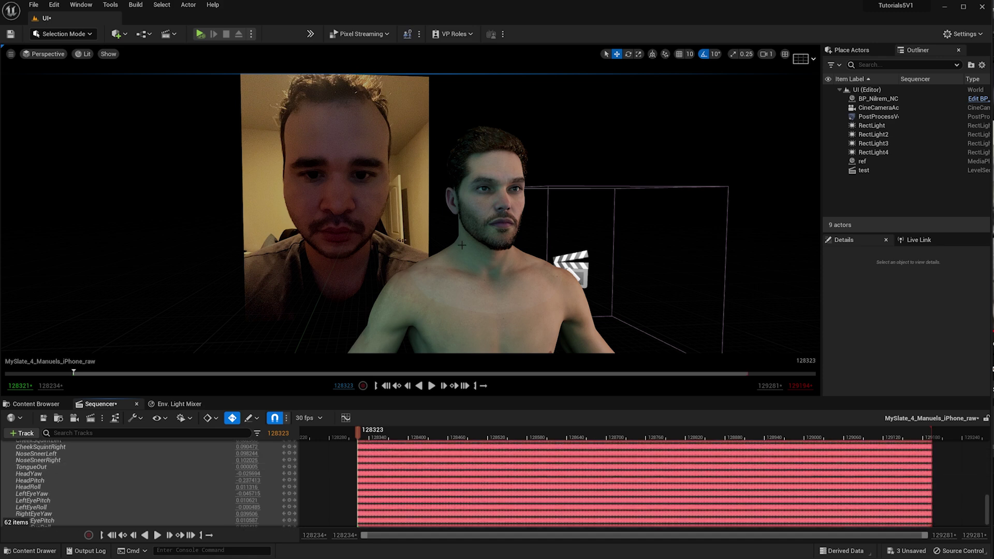
{"action": "scroll", "coordinate": [191, 468], "scroll_direction": "up", "scroll_amount": 6}
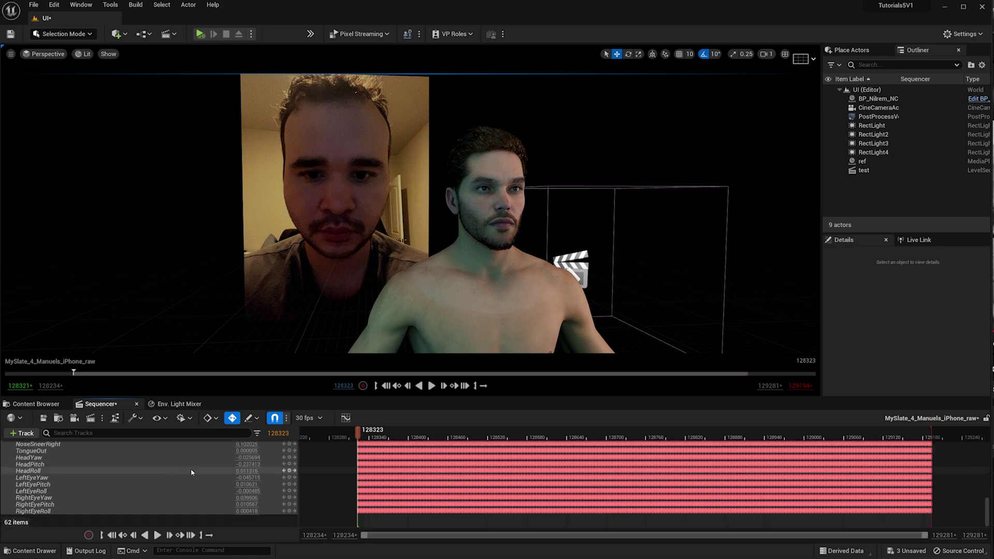
{"action": "scroll", "coordinate": [199, 498], "scroll_direction": "up", "scroll_amount": 5}
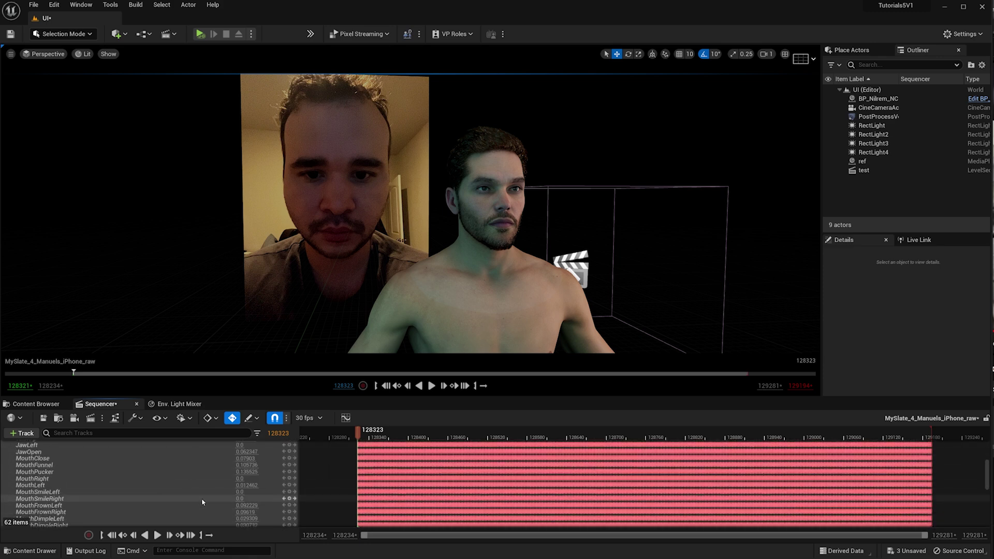
{"action": "scroll", "coordinate": [202, 501], "scroll_direction": "up", "scroll_amount": 3}
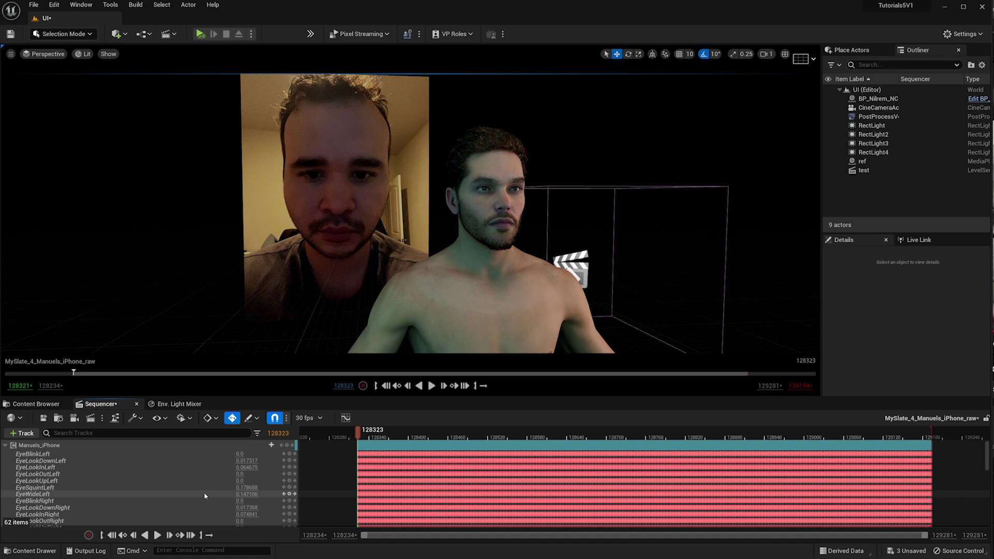
{"action": "left_click", "coordinate": [6, 446]}
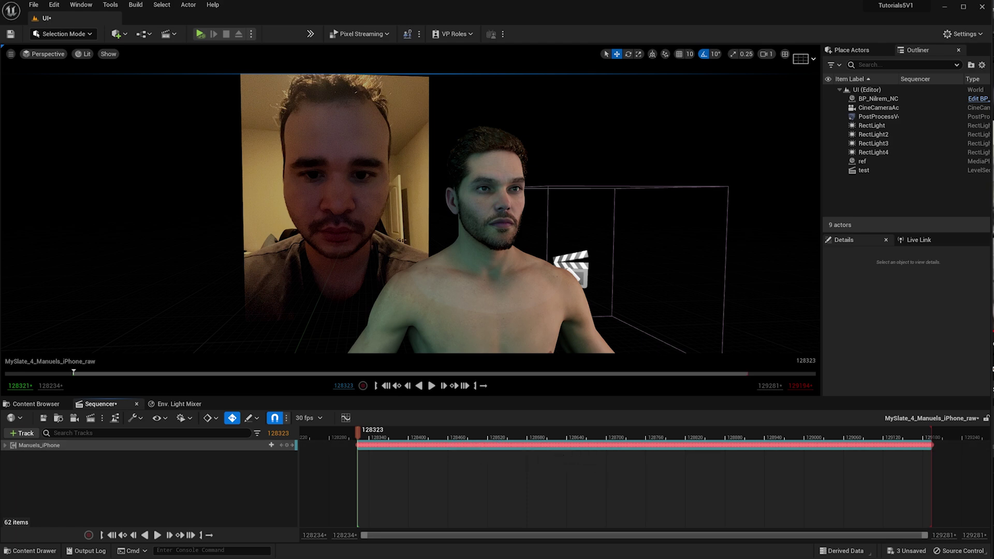
Add the BP_Nilrem_NC MetaHuman to the sequence and unhide its control rig shapes in the viewport.
{"action": "left_click", "coordinate": [509, 282]}
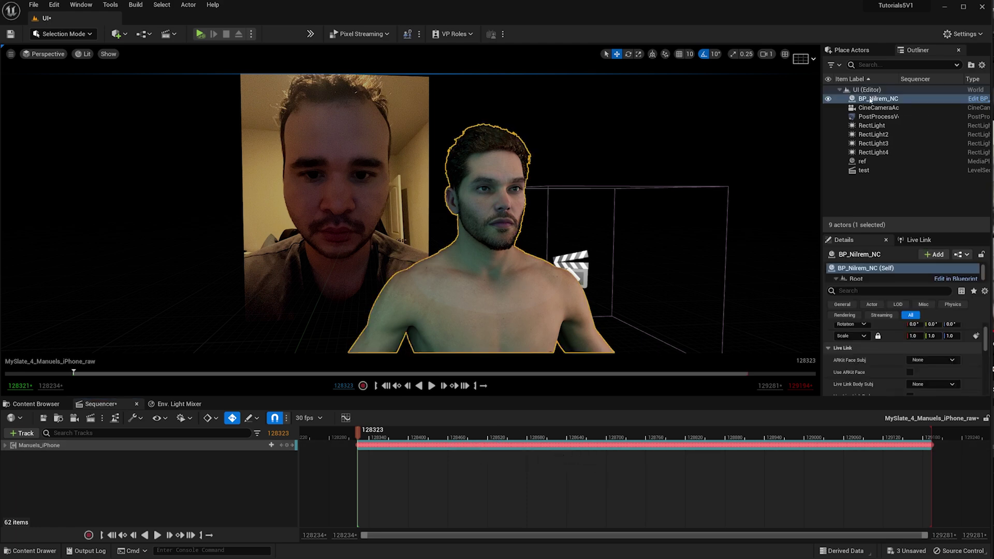
{"action": "left_click_drag", "start_coordinate": [878, 98], "coordinate": [161, 487]}
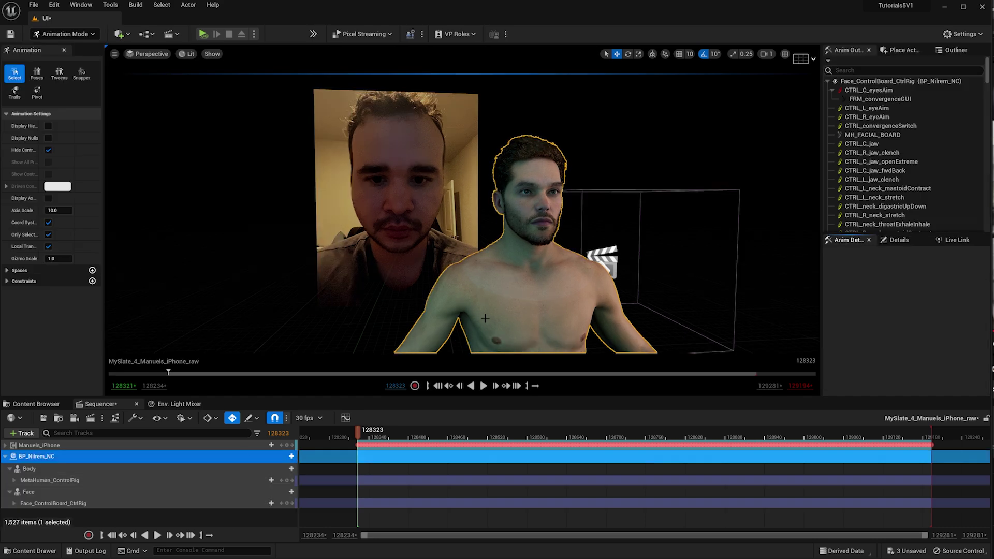
{"action": "left_click", "coordinate": [48, 150]}
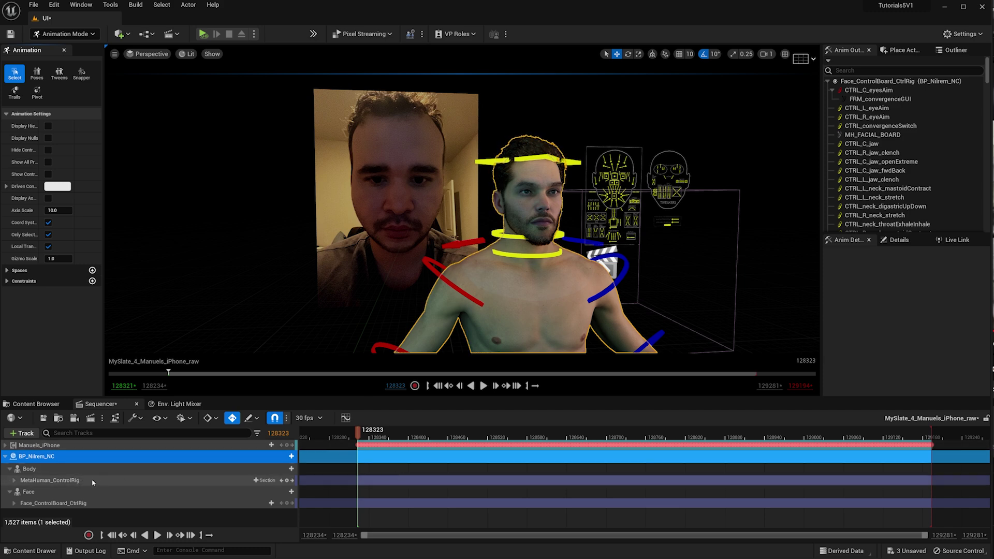
Delete the Face_ControlBoard_CtrlRig and MetaHuman_ControlRig tracks from BP_Nilrem_NC and place the playhead at frame 128322.
{"action": "left_click", "coordinate": [104, 508]}
{"action": "key", "text": "Delete"}
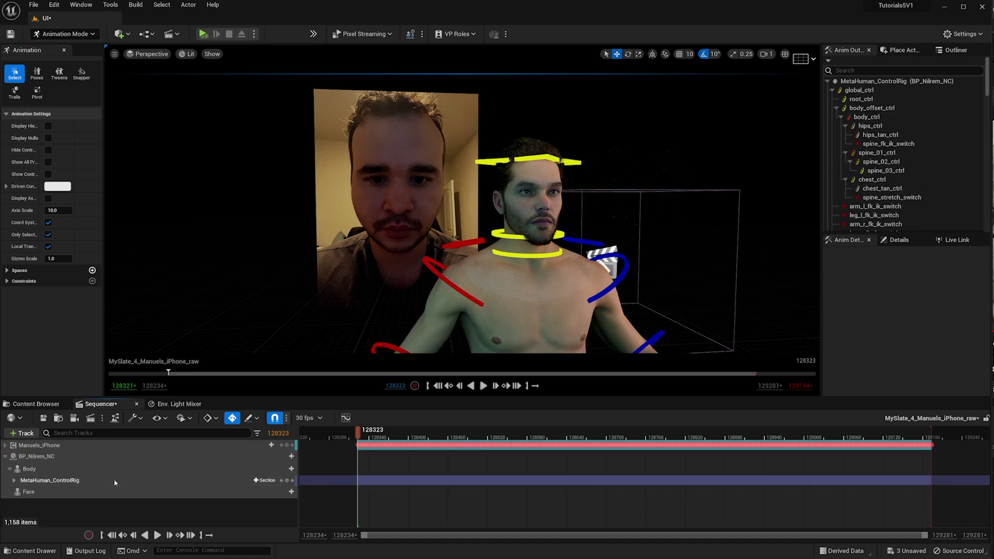
{"action": "left_click", "coordinate": [115, 481]}
{"action": "key", "text": "Delete"}
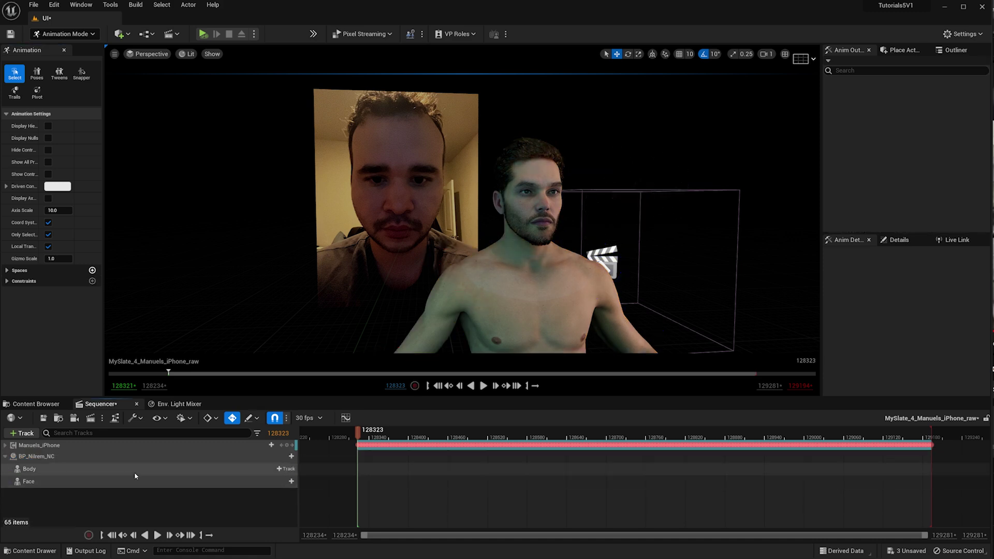
{"action": "mouse_move", "coordinate": [361, 435]}
{"action": "left_mouse_down"}
{"action": "mouse_move", "coordinate": [451, 436]}
{"action": "mouse_move", "coordinate": [356, 445]}
{"action": "left_mouse_up"}
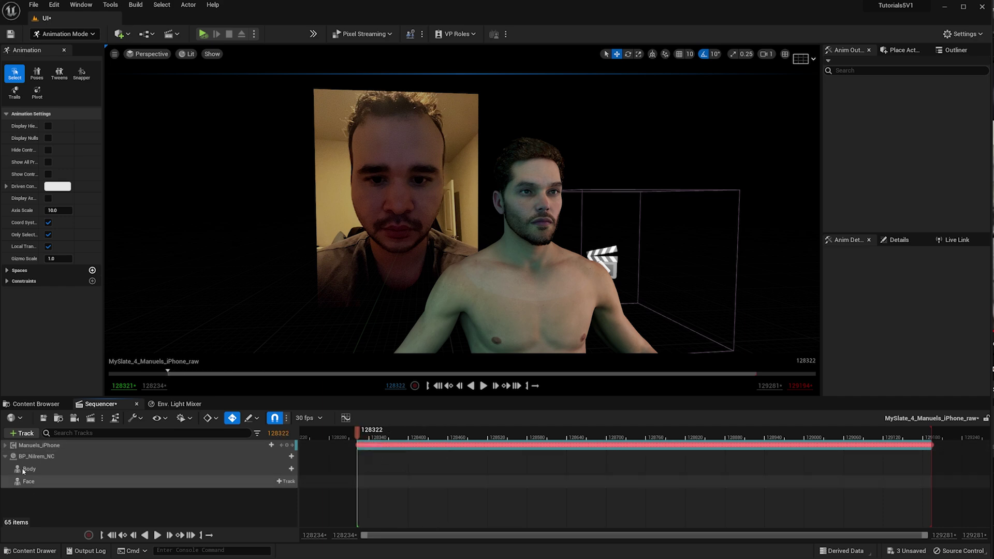
Select the BP_Nilrem_NC track and examine the actor's Live Link settings for the ARKit face and body.
{"action": "left_click", "coordinate": [72, 486]}
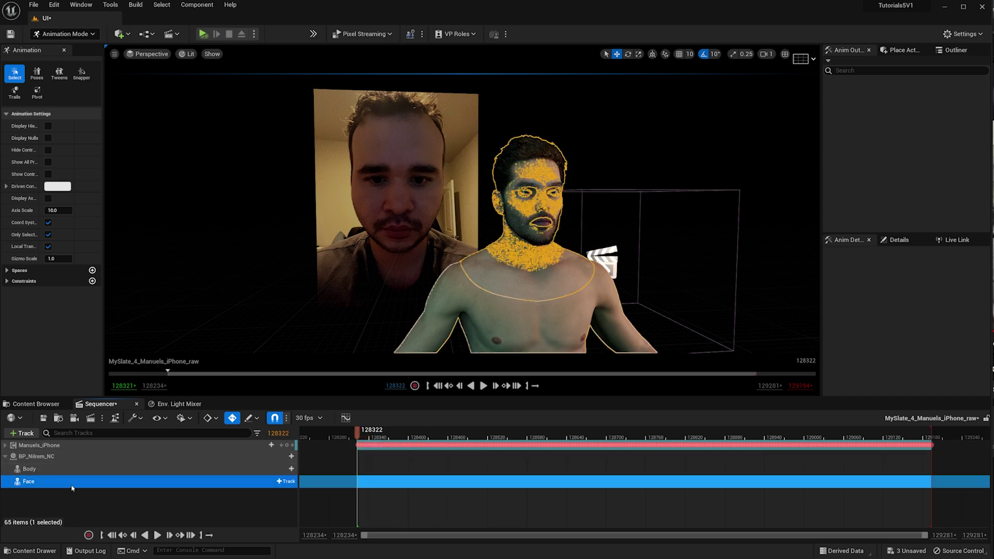
{"action": "left_click", "coordinate": [80, 460]}
{"action": "left_click", "coordinate": [899, 240]}
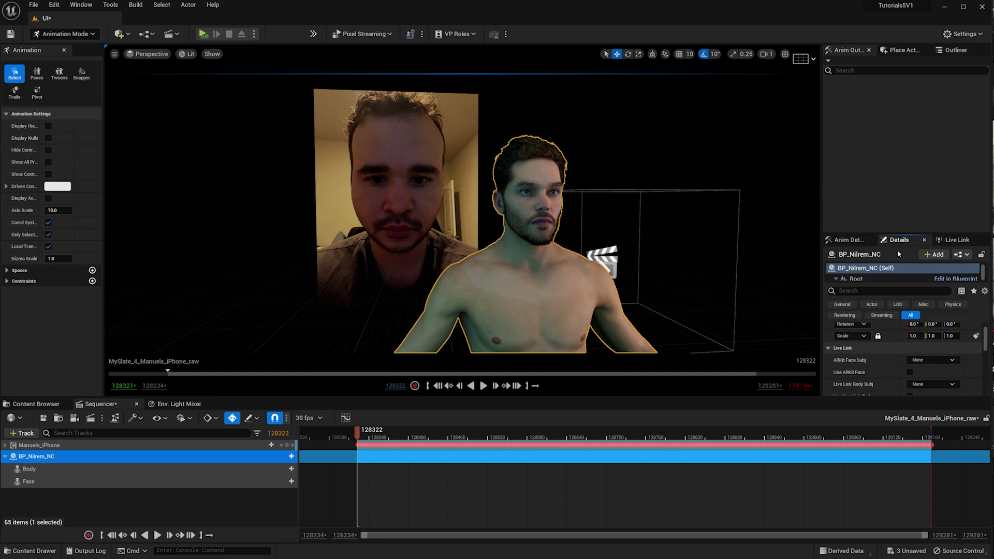
{"action": "scroll", "coordinate": [886, 363], "scroll_direction": "down", "scroll_amount": 1}
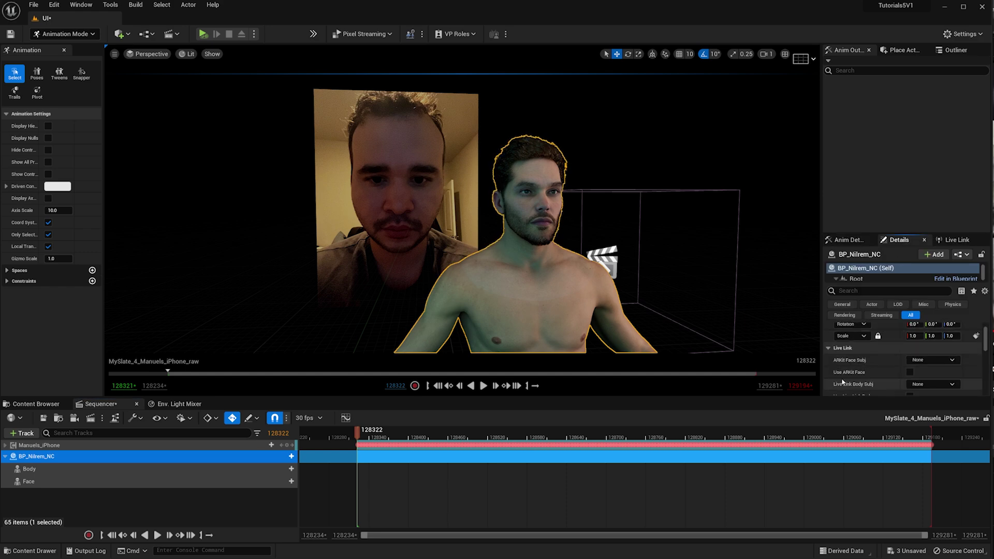
{"action": "scroll", "coordinate": [895, 371], "scroll_direction": "down", "scroll_amount": 1}
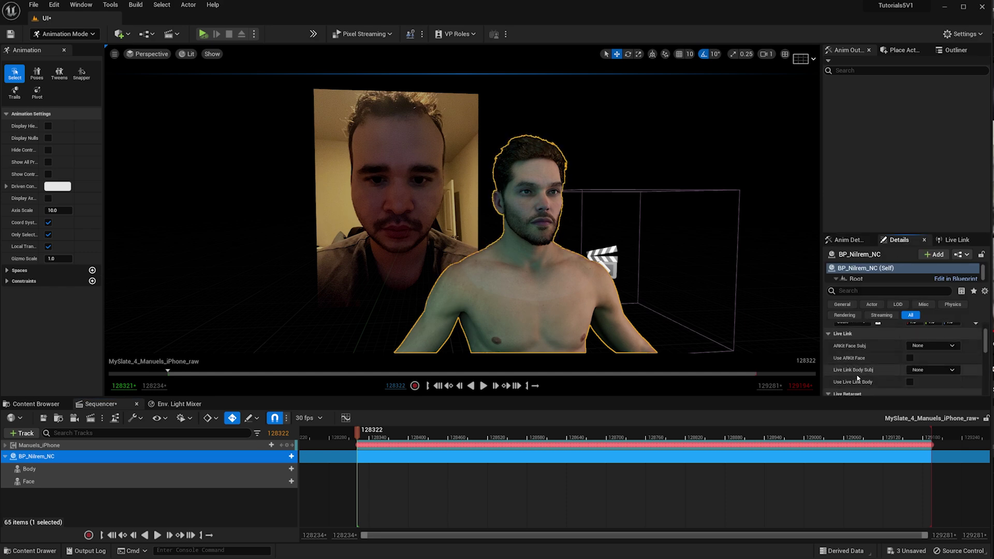
{"action": "scroll", "coordinate": [886, 373], "scroll_direction": "up", "scroll_amount": 1}
{"action": "scroll", "coordinate": [882, 376], "scroll_direction": "down", "scroll_amount": 1}
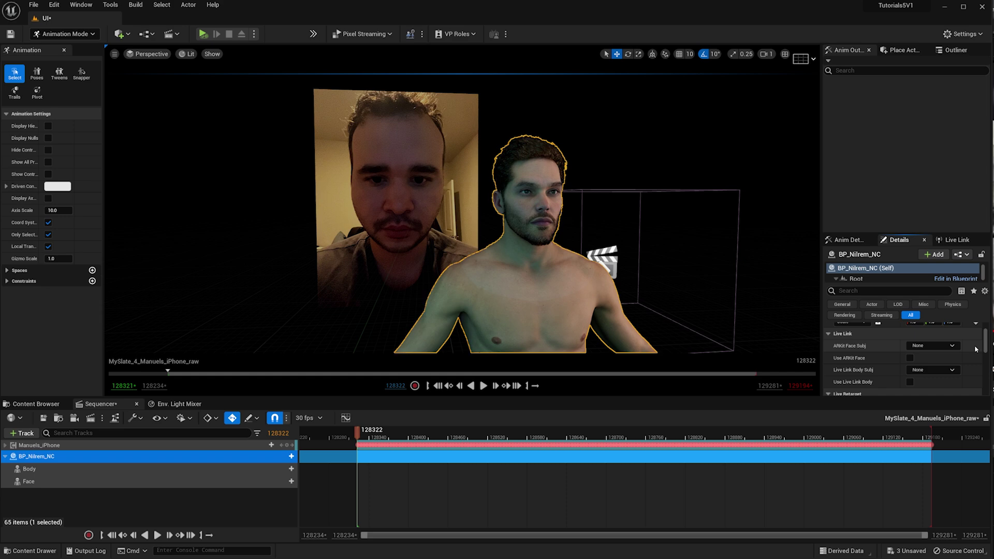
Look at the ARKit Face Subj choices for BP_Nilrem_NC and check the iPhone subject's status in Live Link.
{"action": "left_click", "coordinate": [219, 467]}
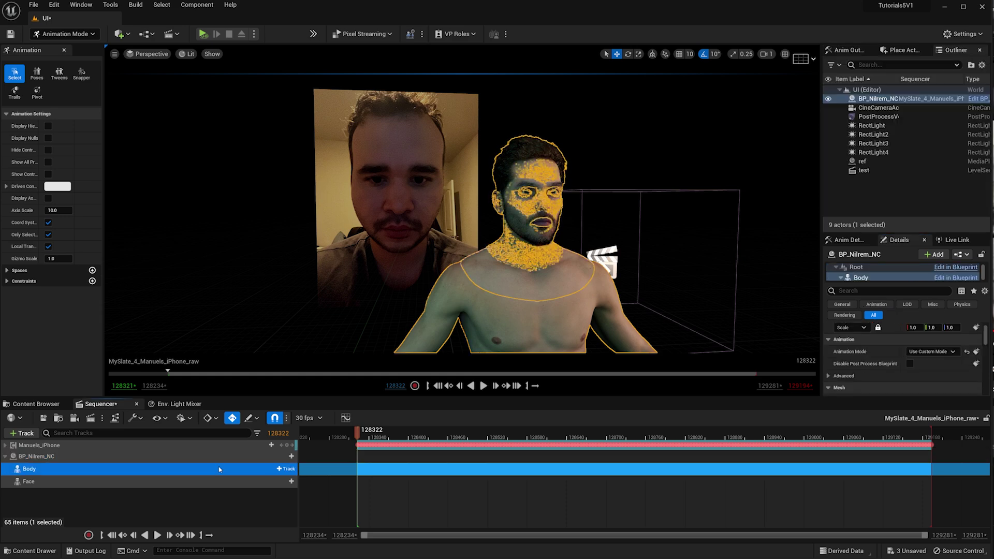
{"action": "left_click", "coordinate": [170, 468], "text": "ctrl"}
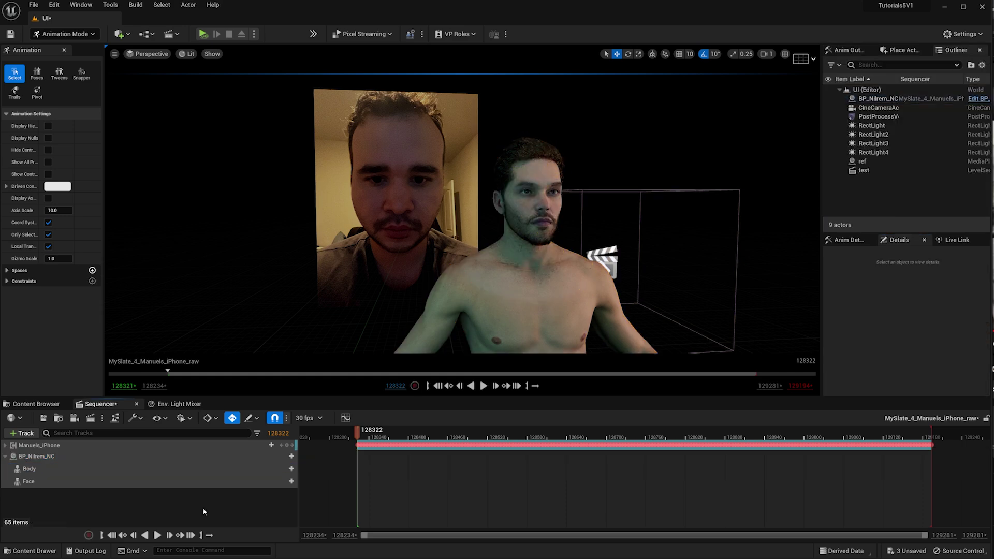
{"action": "left_click", "coordinate": [188, 457]}
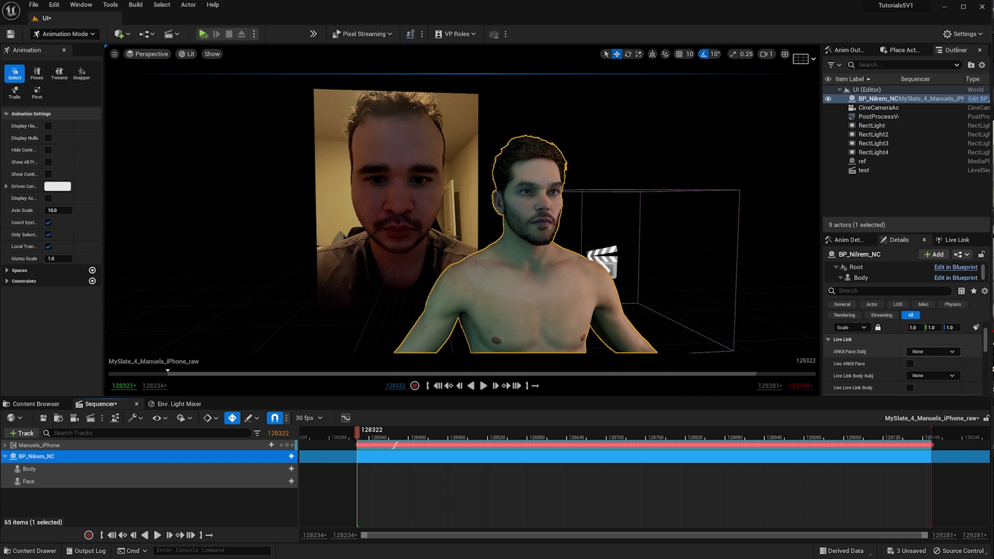
{"action": "left_click", "coordinate": [953, 352]}
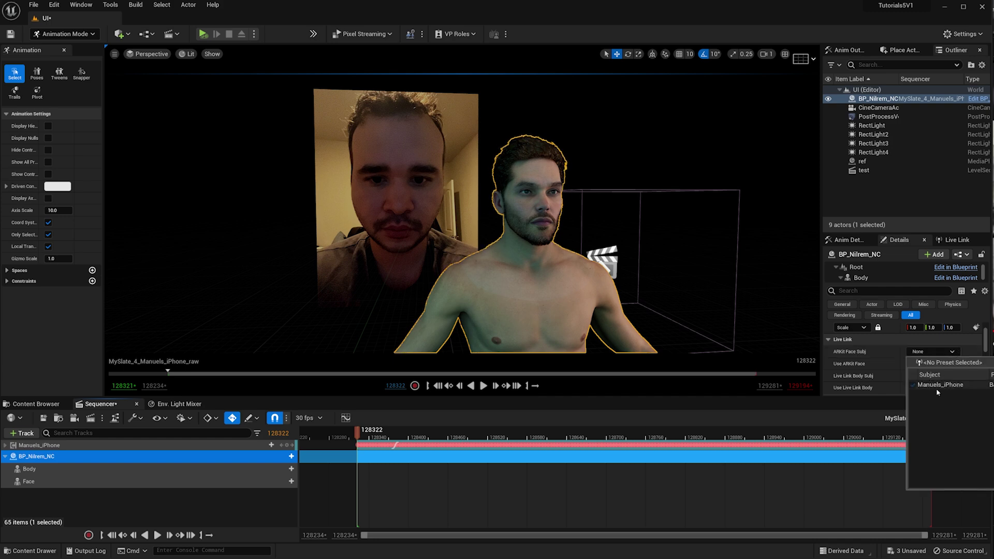
{"action": "left_click", "coordinate": [957, 240]}
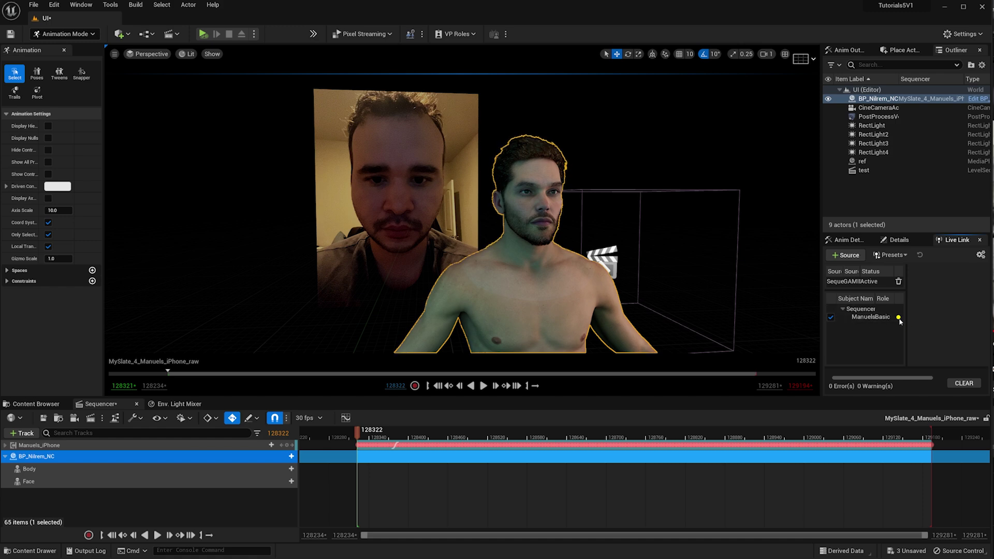
Set BP_Nilrem_NC's ARKit Face Subj to the iPhone subject and enable Use ARKit Face.
{"action": "left_click_drag", "start_coordinate": [905, 321], "coordinate": [966, 322]}
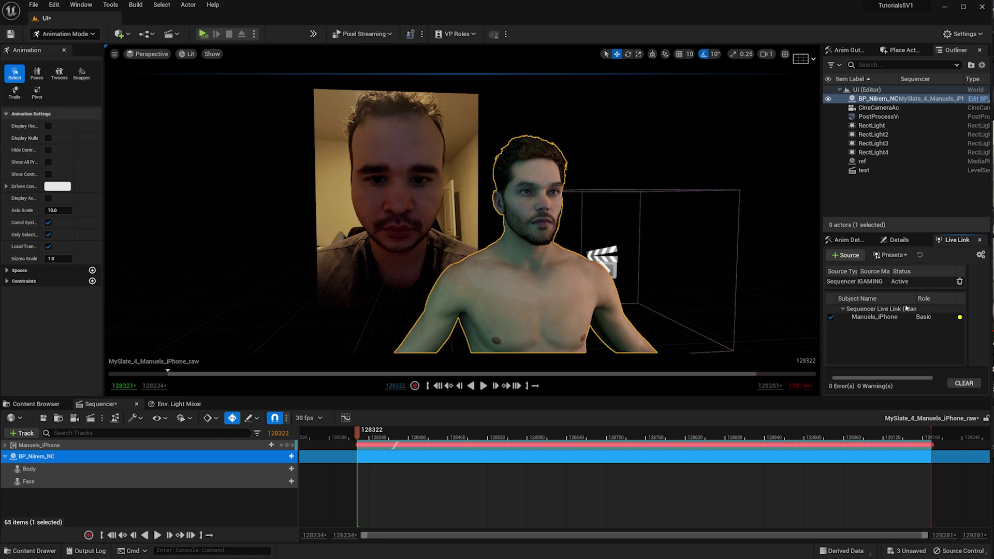
{"action": "mouse_move", "coordinate": [915, 299]}
{"action": "left_mouse_down"}
{"action": "mouse_move", "coordinate": [930, 299]}
{"action": "mouse_move", "coordinate": [913, 298]}
{"action": "left_mouse_up"}
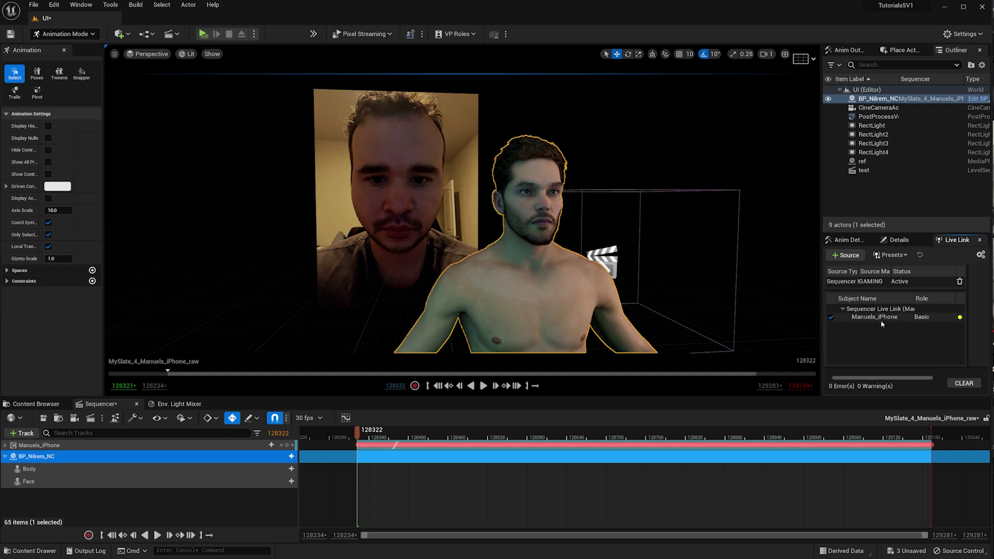
{"action": "left_click", "coordinate": [899, 240]}
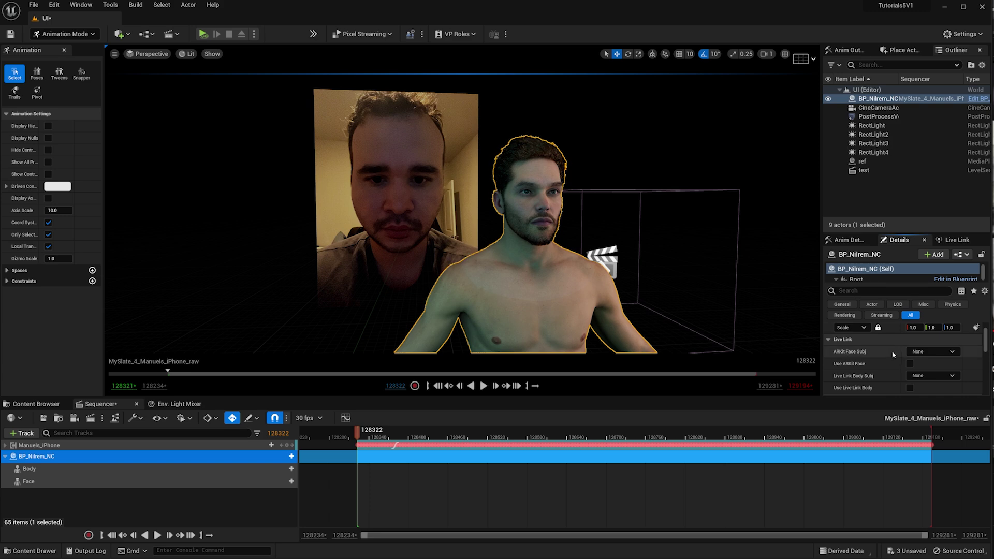
{"action": "left_click", "coordinate": [952, 352]}
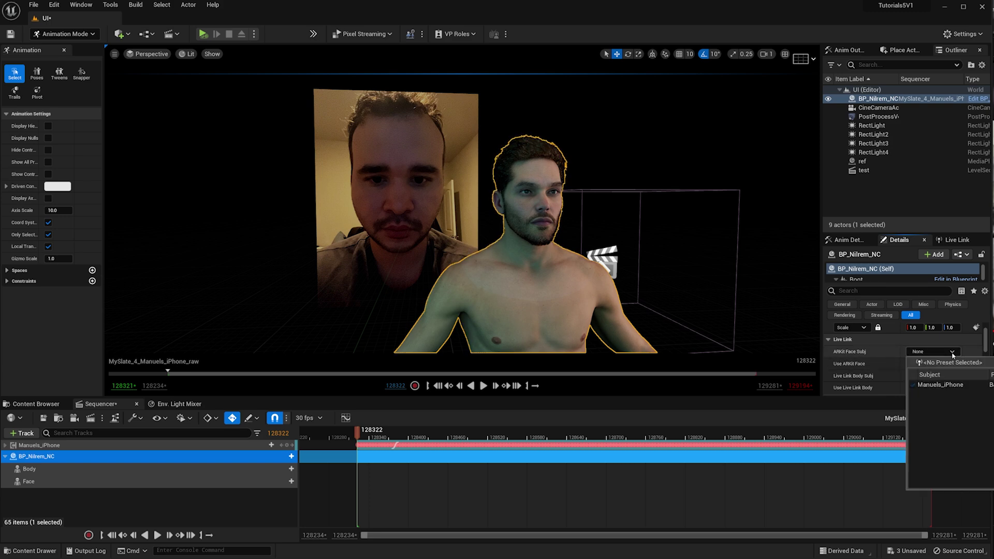
{"action": "left_click", "coordinate": [935, 385]}
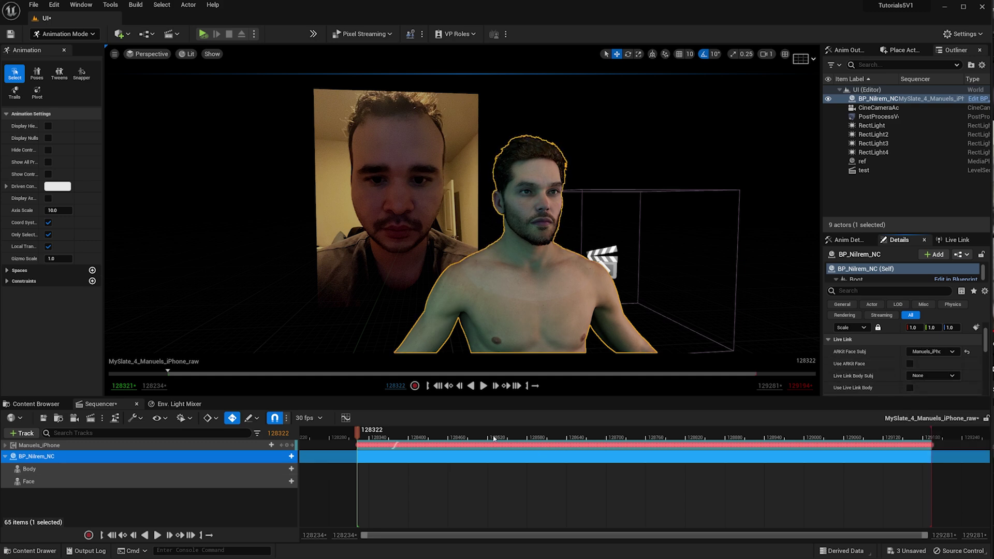
{"action": "left_click_drag", "start_coordinate": [358, 431], "coordinate": [357, 461]}
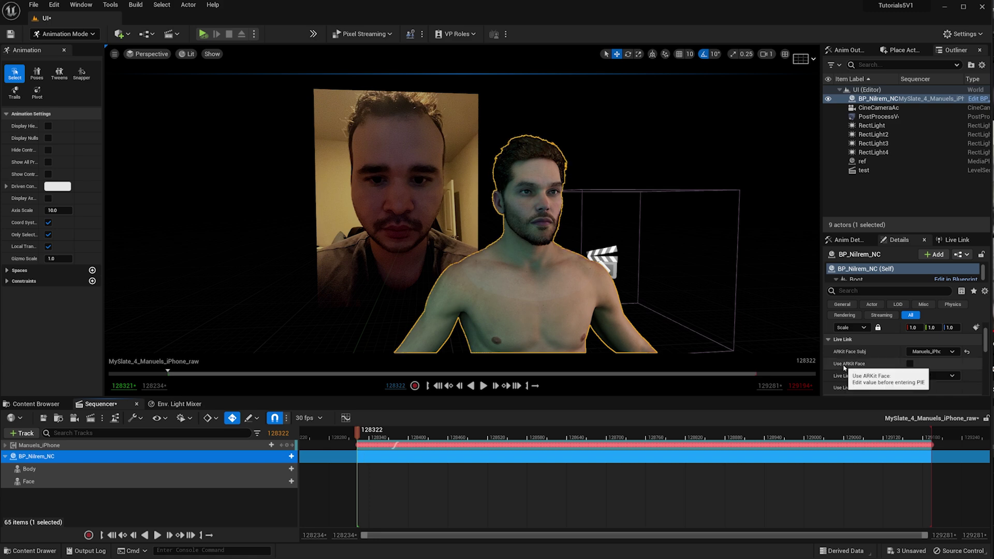
{"action": "left_click", "coordinate": [909, 364]}
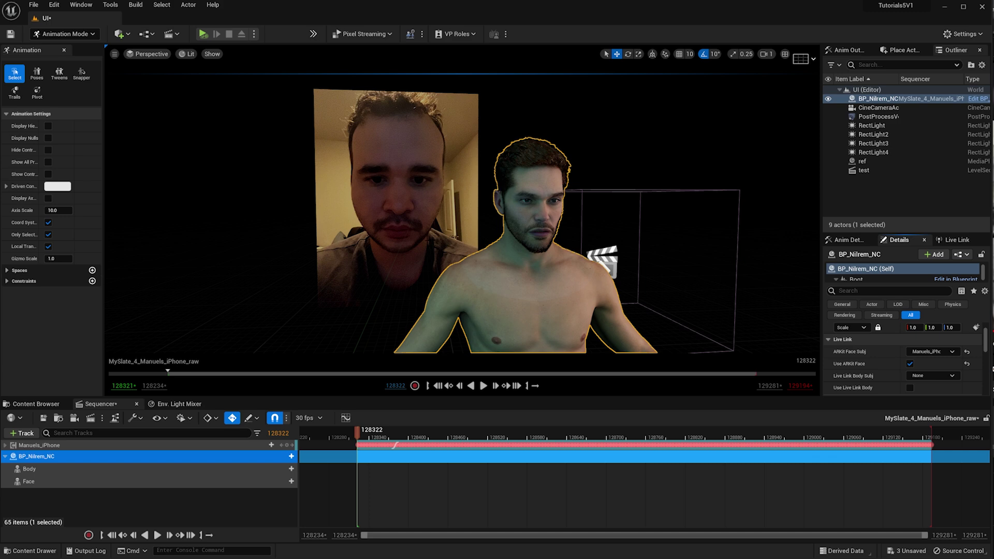
Reframe the reference video and MetaHuman, and play the sequence from frame 128322 to check the facial animation.
{"action": "right_click_drag", "start_coordinate": [516, 220], "coordinate": [562, 214]}
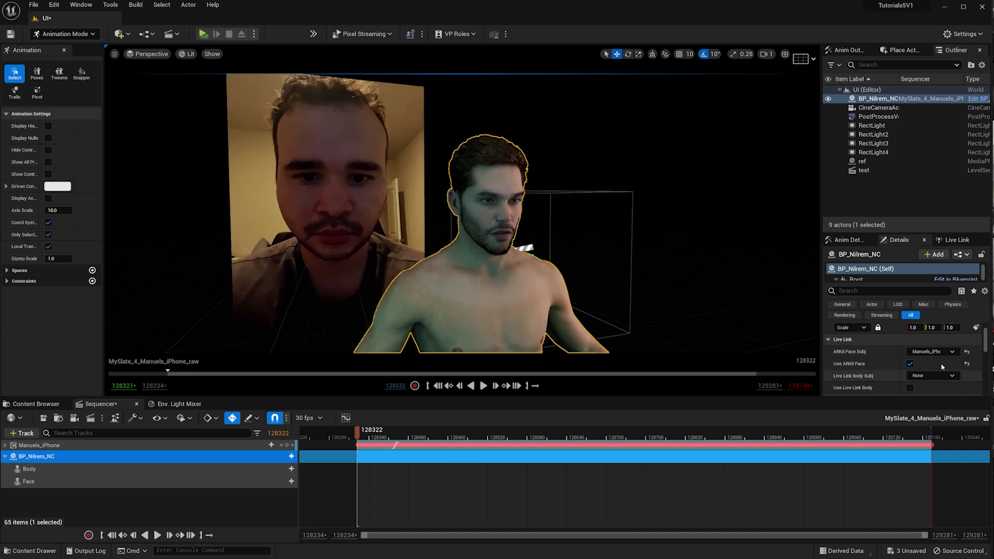
{"action": "left_click", "coordinate": [483, 386]}
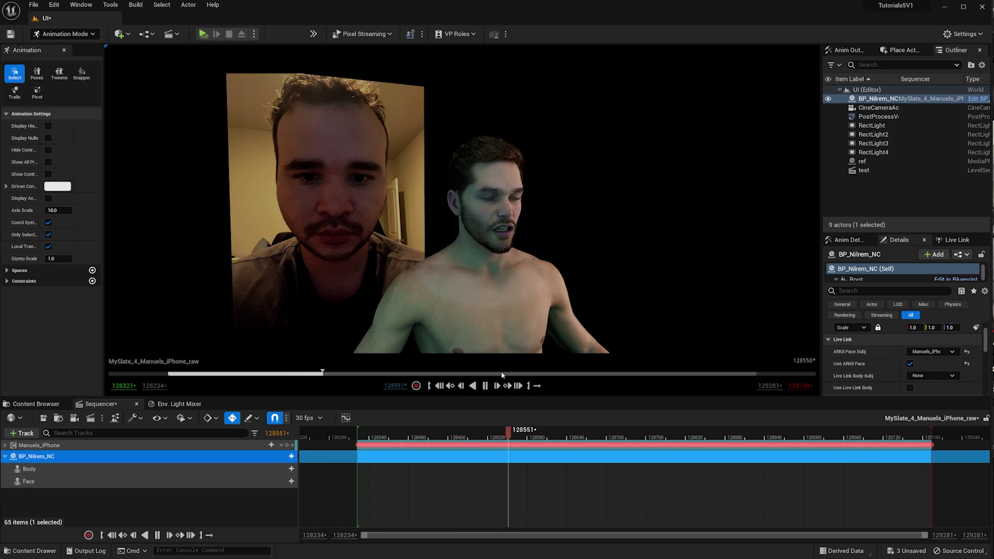
{"action": "left_click", "coordinate": [485, 386]}
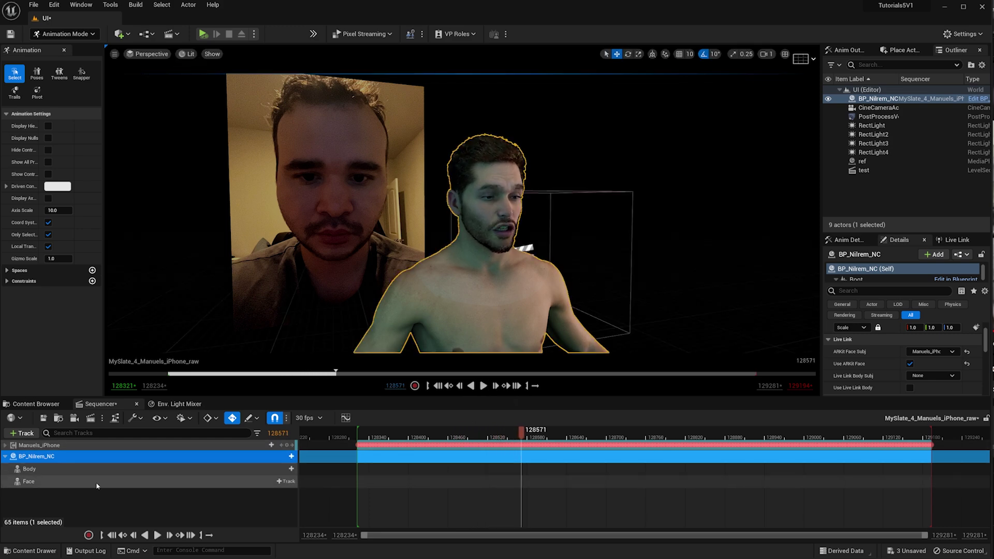
Examine the Bake To Control Rig choices for the Face track of BP_Nilrem_NC without baking.
{"action": "right_click", "coordinate": [124, 458]}
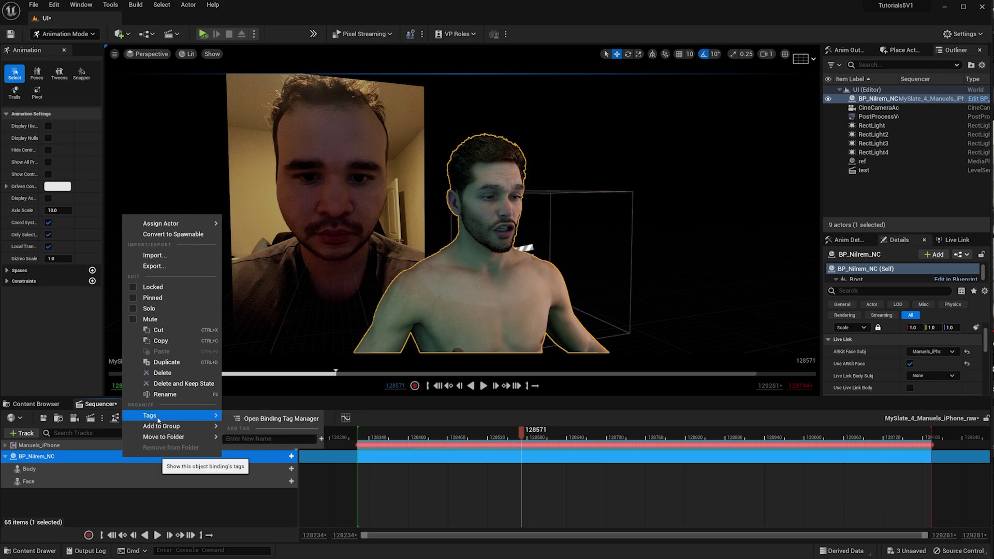
{"action": "left_click", "coordinate": [86, 471]}
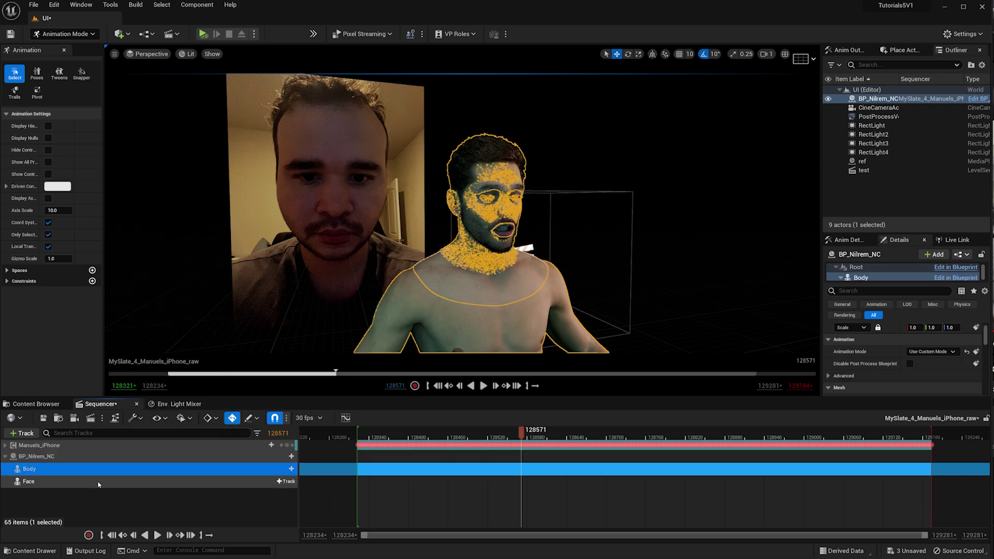
{"action": "left_click", "coordinate": [93, 481]}
{"action": "right_click", "coordinate": [98, 485]}
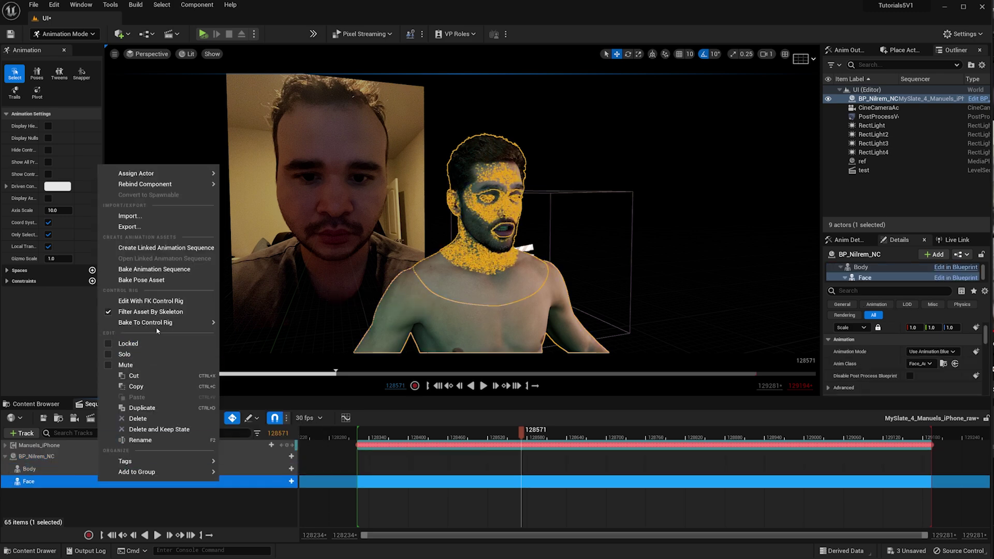
{"action": "mouse_move", "coordinate": [171, 322]}
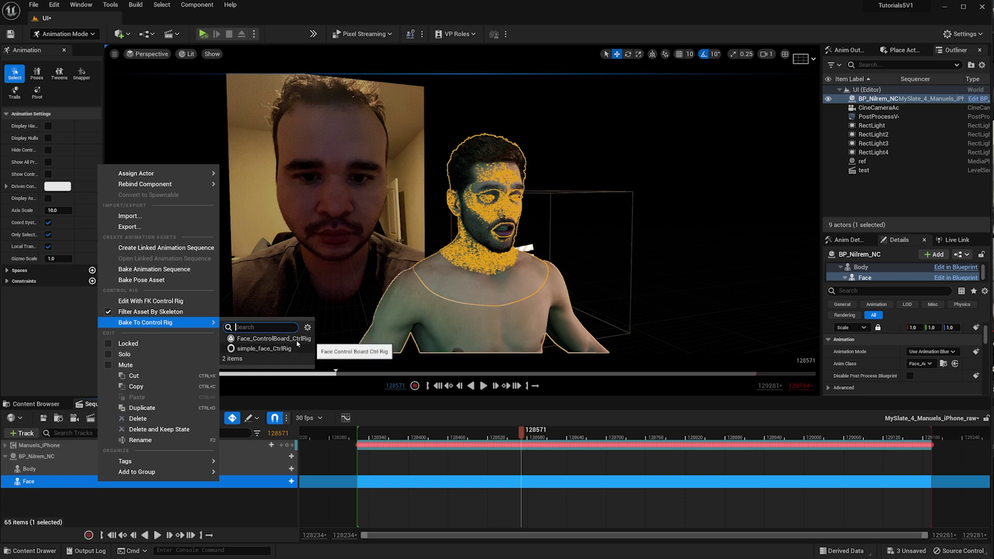
{"action": "left_click", "coordinate": [609, 432]}
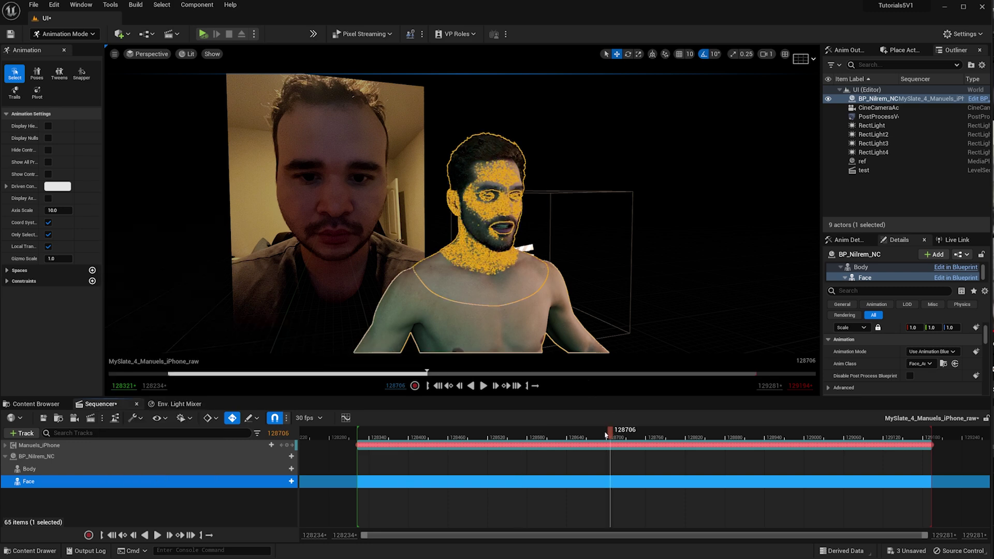
Replay the sequence from near its start to review the face motion, return the playhead to frame 128322 and clear the selection.
{"action": "left_click_drag", "start_coordinate": [489, 438], "coordinate": [379, 439]}
{"action": "left_click", "coordinate": [484, 386]}
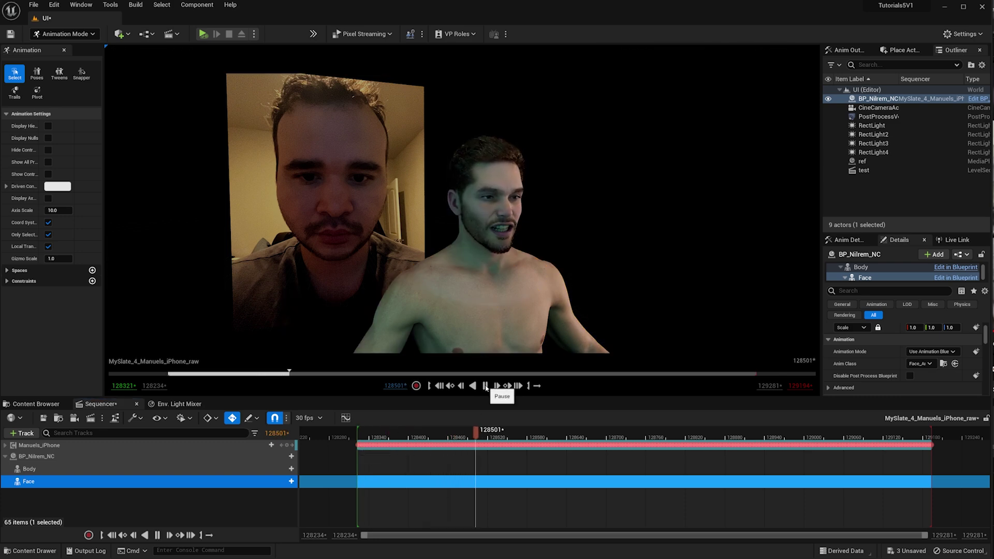
{"action": "left_click", "coordinate": [485, 386]}
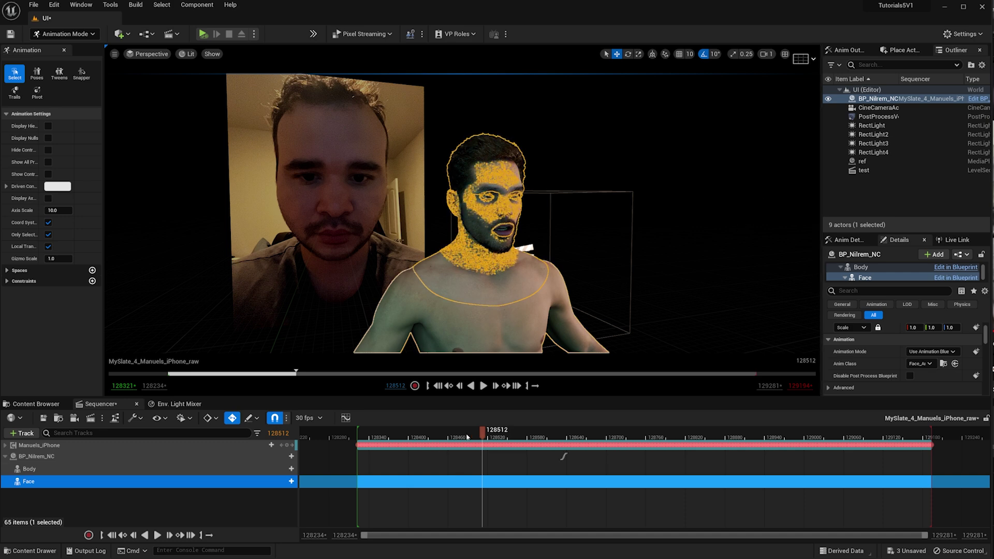
{"action": "left_click_drag", "start_coordinate": [483, 436], "coordinate": [360, 438]}
{"action": "left_click", "coordinate": [485, 386]}
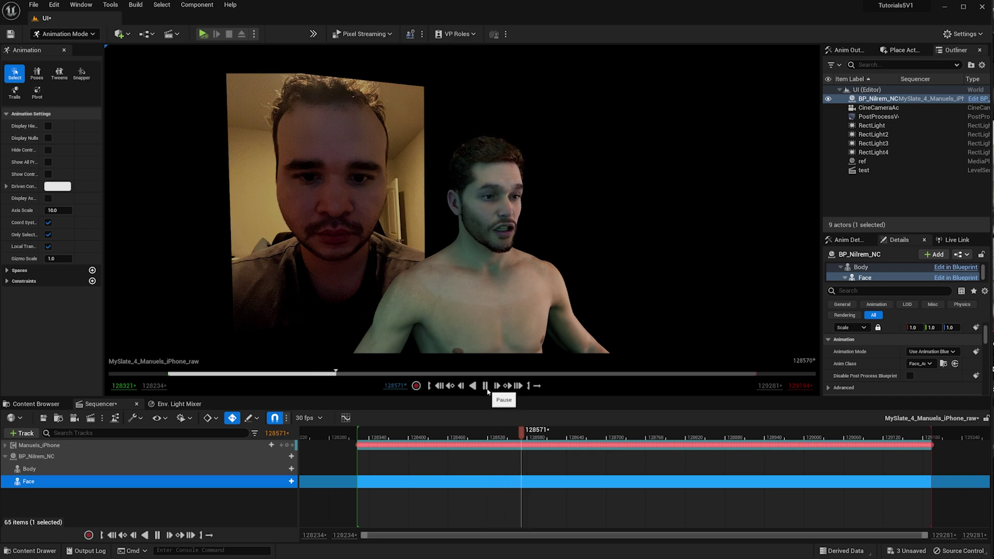
{"action": "left_click", "coordinate": [487, 390]}
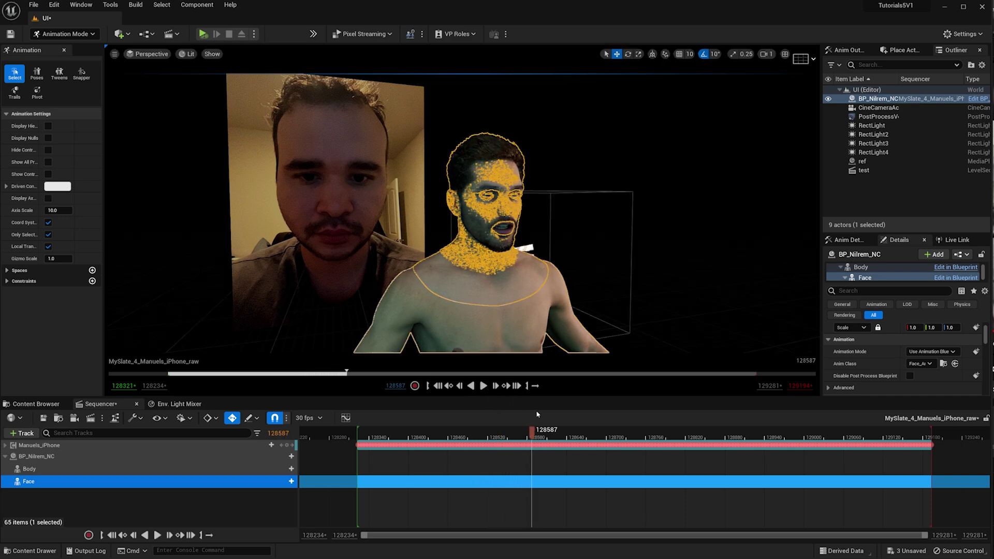
{"action": "left_click_drag", "start_coordinate": [532, 431], "coordinate": [356, 440]}
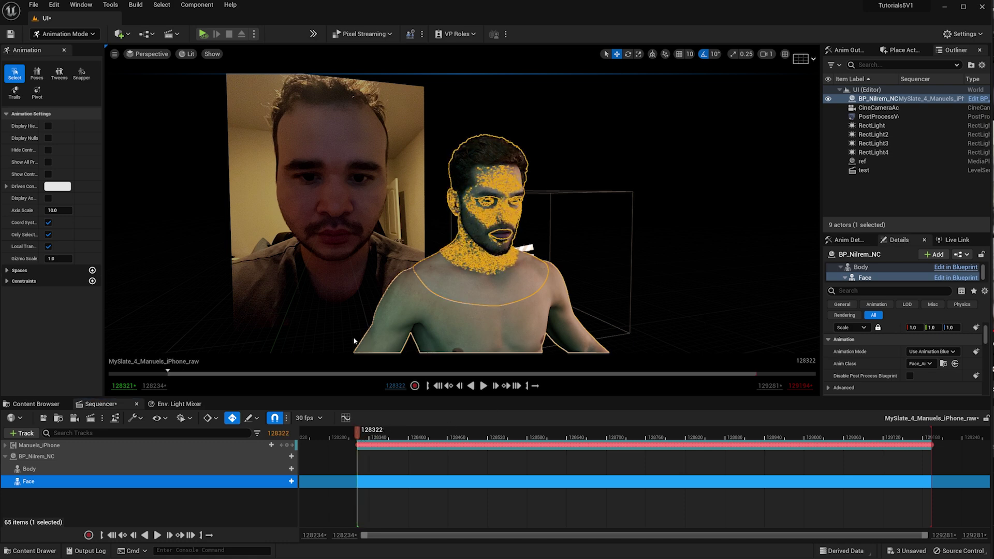
{"action": "left_click", "coordinate": [256, 514]}
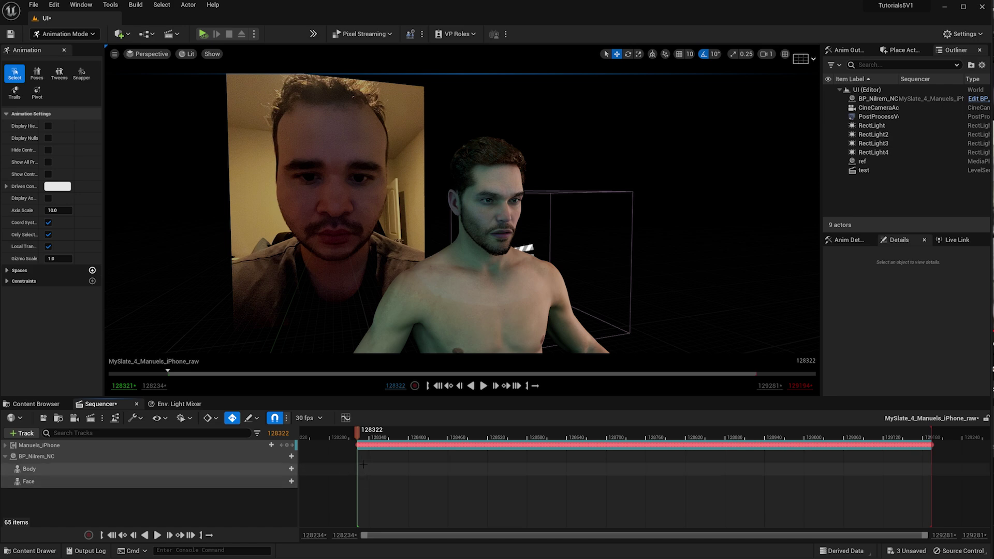
Scrub between frames 128322 and 128547 to compare the MetaHuman's expressions with the reference video, stopping at frame 128470.
{"action": "left_click_drag", "start_coordinate": [359, 436], "coordinate": [506, 435]}
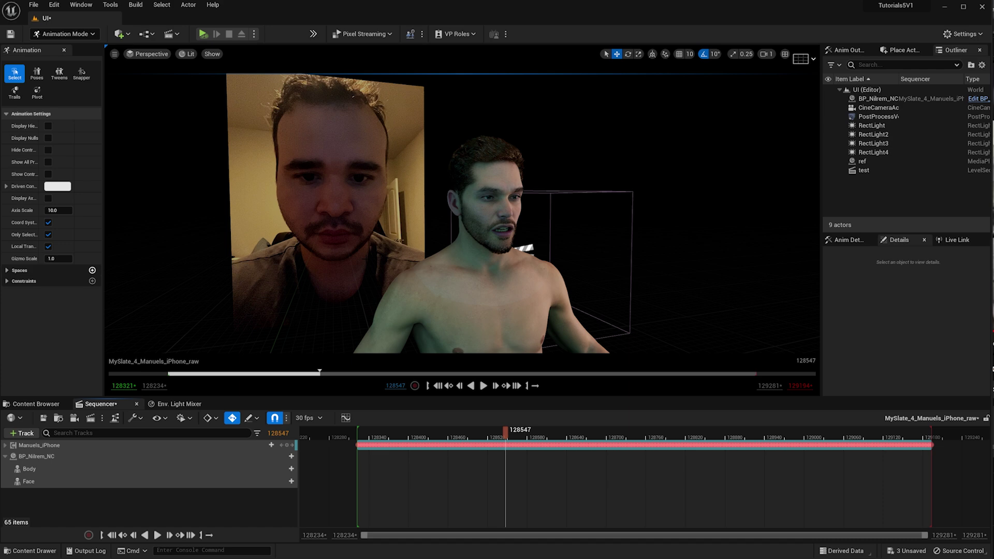
{"action": "mouse_move", "coordinate": [505, 437]}
{"action": "left_mouse_down"}
{"action": "mouse_move", "coordinate": [539, 437]}
{"action": "mouse_move", "coordinate": [448, 440]}
{"action": "mouse_move", "coordinate": [493, 444]}
{"action": "left_mouse_up"}
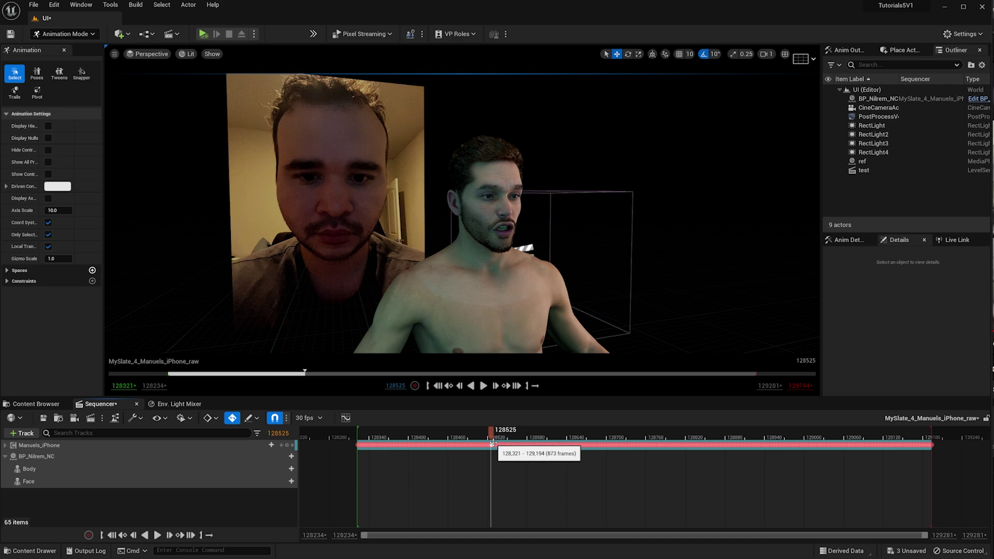
{"action": "left_click", "coordinate": [492, 445]}
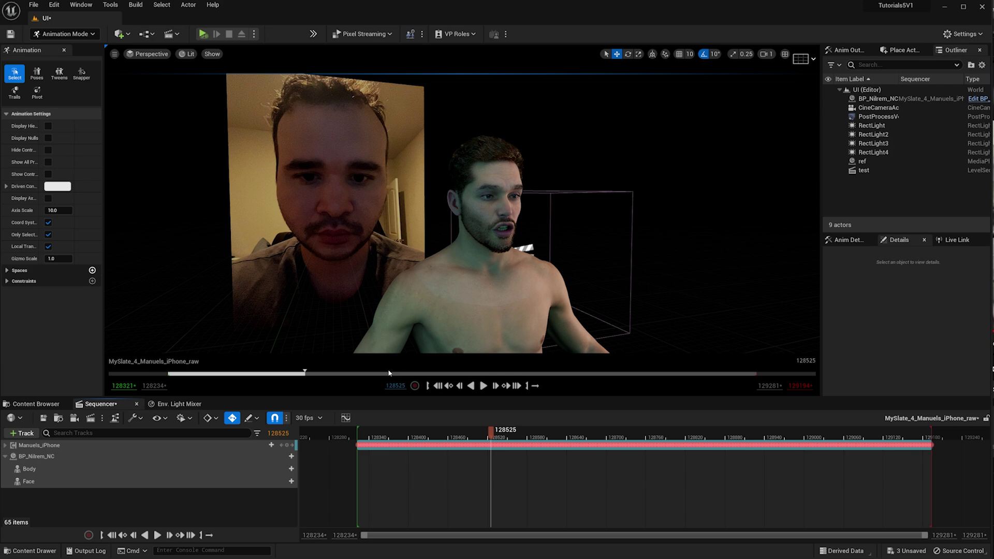
{"action": "left_click_drag", "start_coordinate": [491, 434], "coordinate": [439, 441]}
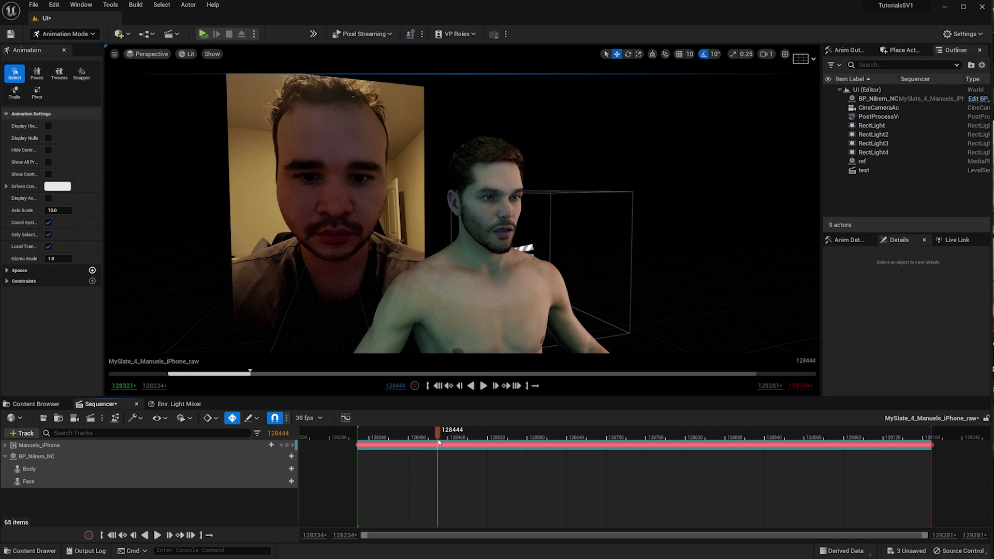
{"action": "left_click_drag", "start_coordinate": [438, 441], "coordinate": [455, 446]}
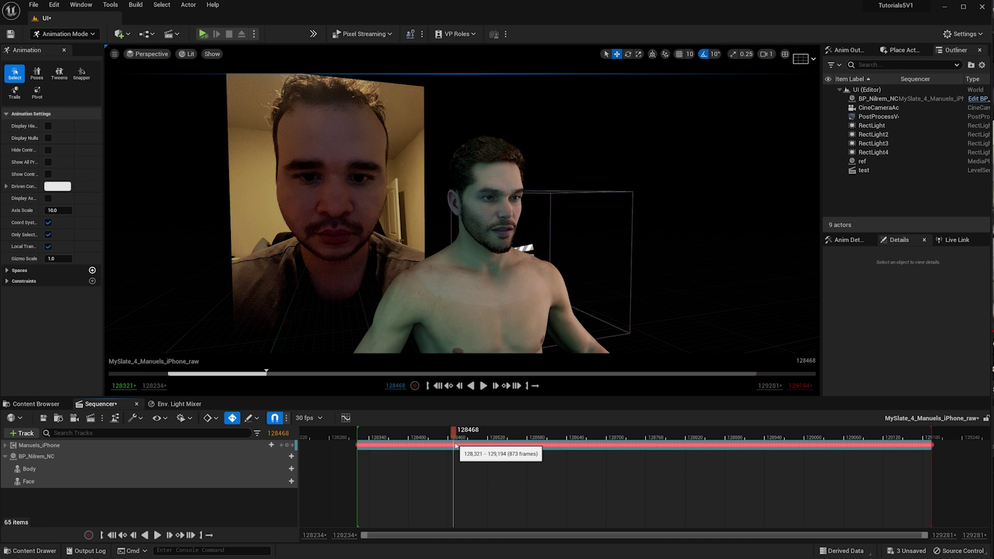
{"action": "left_click_drag", "start_coordinate": [455, 446], "coordinate": [457, 445]}
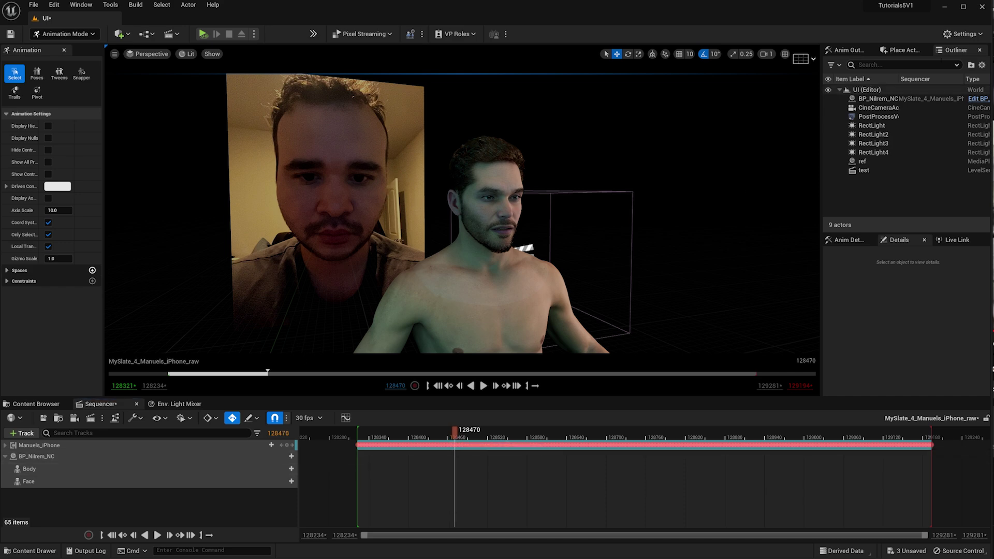
Add the ref media plate actor to the level sequence as a new track.
{"action": "left_click", "coordinate": [899, 170]}
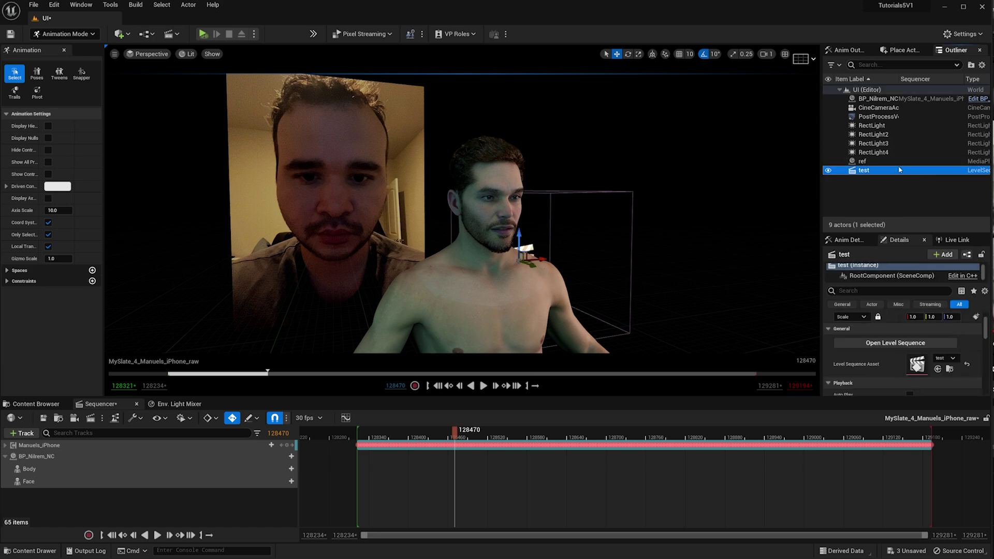
{"action": "left_click", "coordinate": [897, 162]}
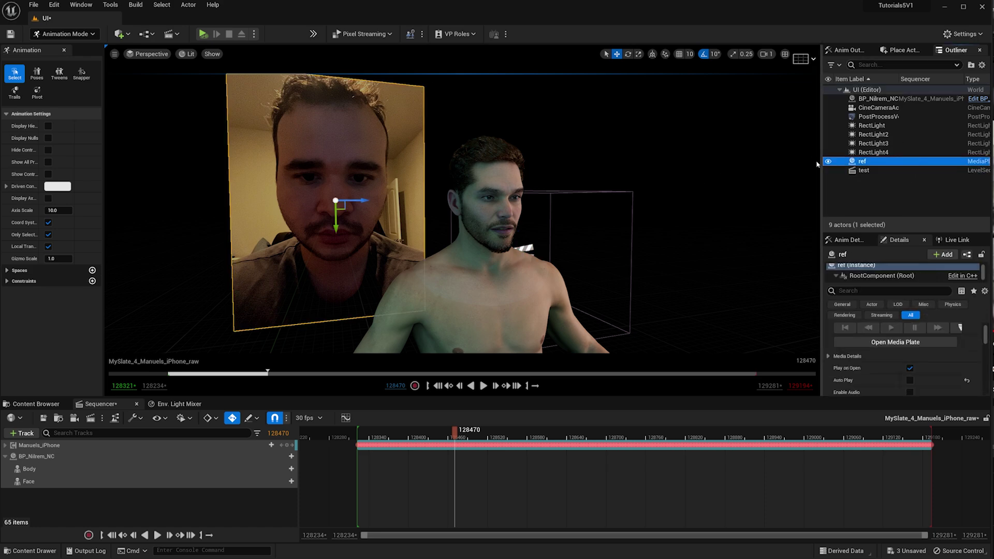
{"action": "left_click_drag", "start_coordinate": [870, 165], "coordinate": [122, 501]}
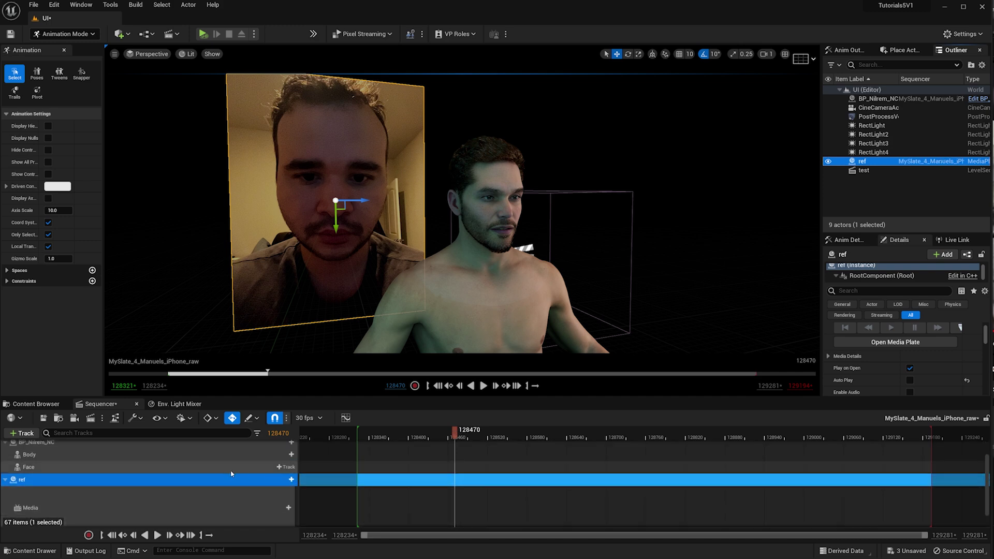
Add the ref file media source to the ref actor's Media track and stretch its section across frames 128321 to 129194.
{"action": "left_click_drag", "start_coordinate": [455, 431], "coordinate": [399, 437]}
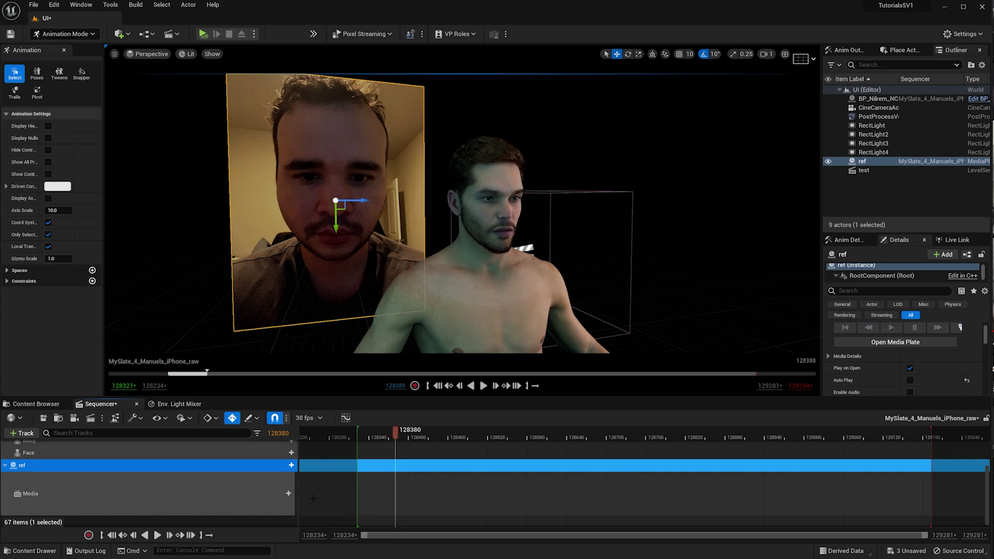
{"action": "left_click", "coordinate": [274, 495]}
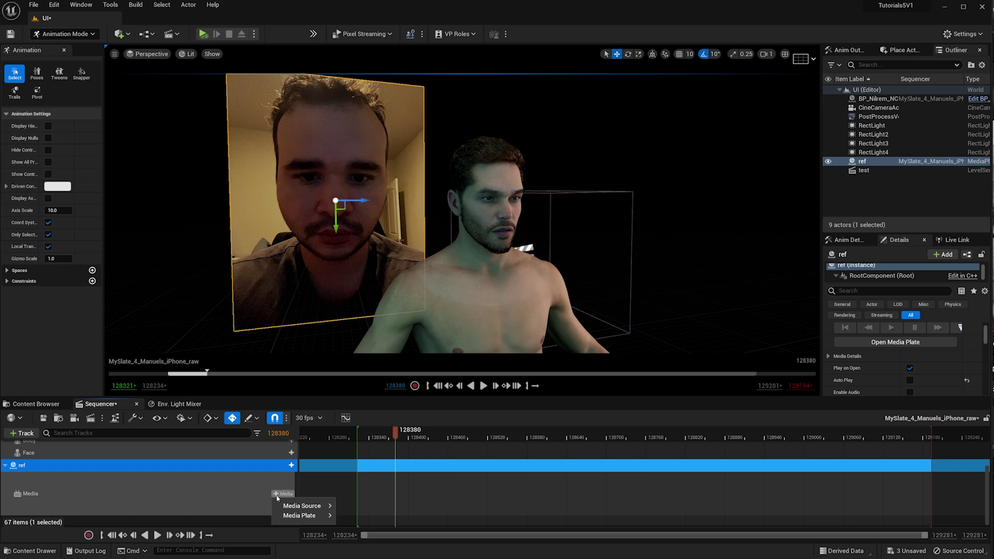
{"action": "mouse_move", "coordinate": [304, 510]}
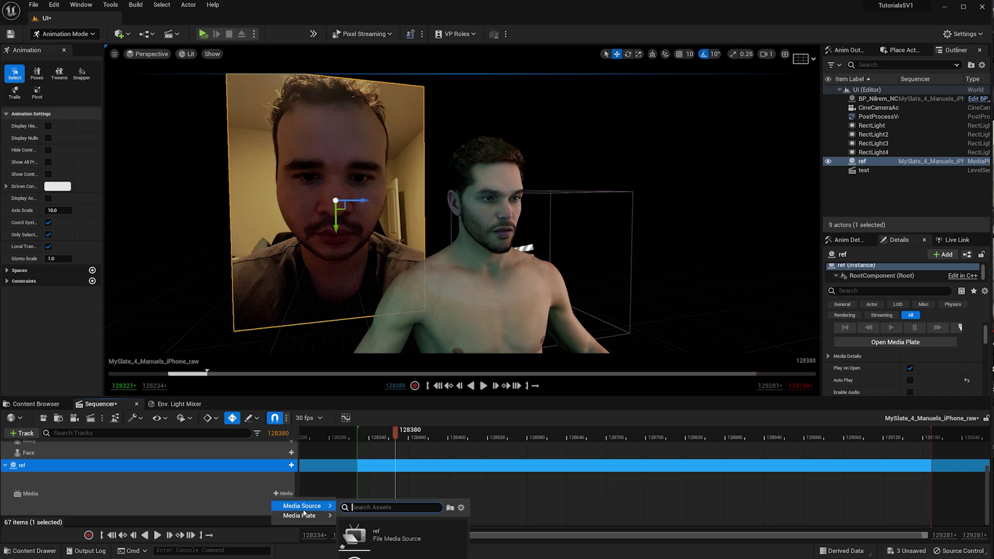
{"action": "left_click", "coordinate": [374, 537]}
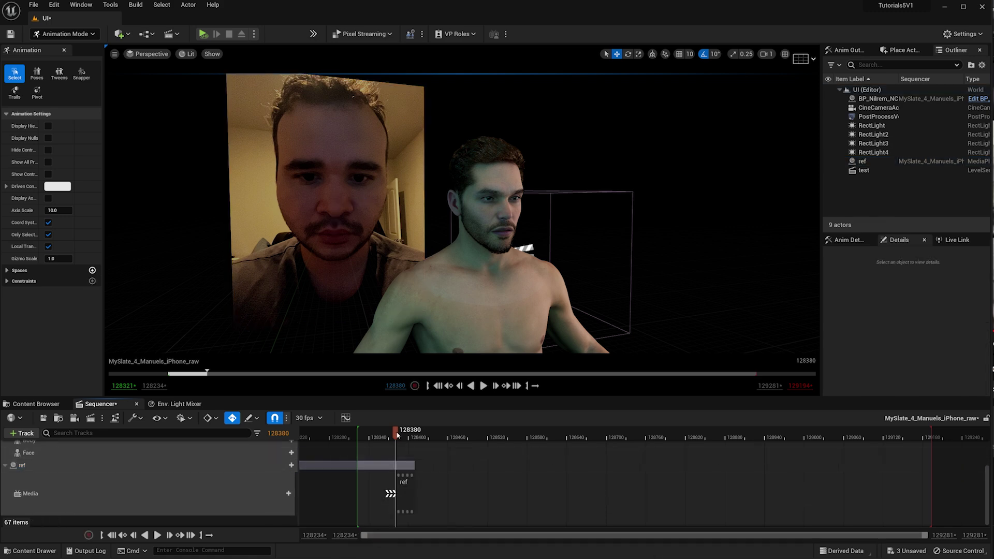
{"action": "mouse_move", "coordinate": [397, 435]}
{"action": "left_mouse_down"}
{"action": "mouse_move", "coordinate": [414, 440]}
{"action": "mouse_move", "coordinate": [395, 445]}
{"action": "left_mouse_up"}
{"action": "left_click_drag", "start_coordinate": [398, 486], "coordinate": [929, 491]}
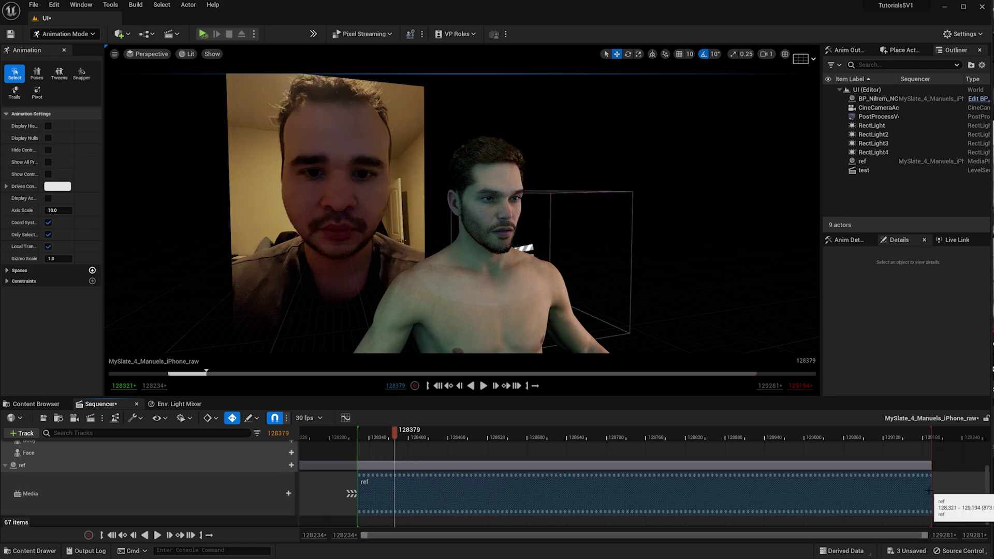
Scrub between frames 128379 and 128767 to compare the MetaHuman's face from the front with the reference video, stopping at frame 128499.
{"action": "mouse_move", "coordinate": [395, 444]}
{"action": "left_mouse_down"}
{"action": "mouse_move", "coordinate": [361, 444]}
{"action": "mouse_move", "coordinate": [408, 448]}
{"action": "left_mouse_up"}
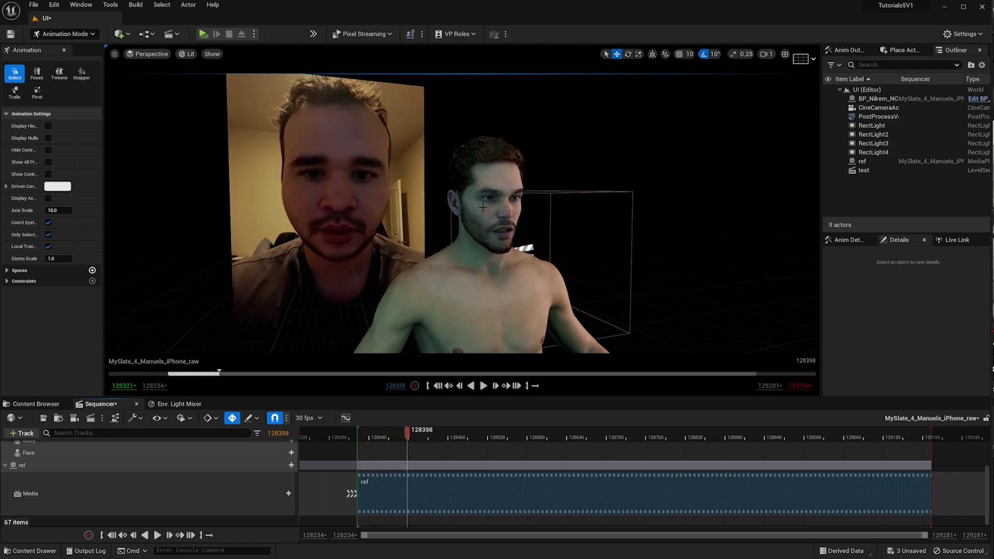
{"action": "right_click_drag", "start_coordinate": [469, 222], "coordinate": [452, 291]}
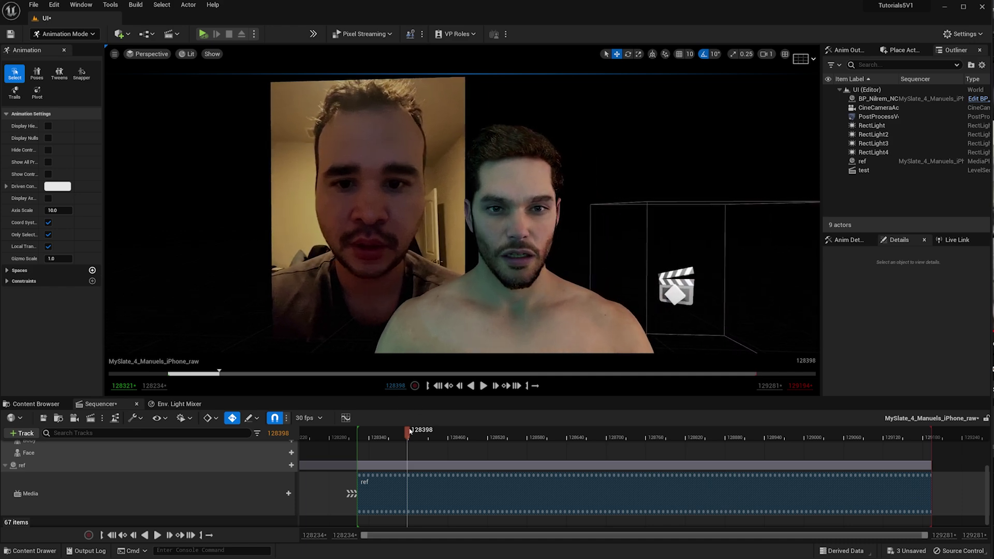
{"action": "left_click_drag", "start_coordinate": [407, 431], "coordinate": [457, 449]}
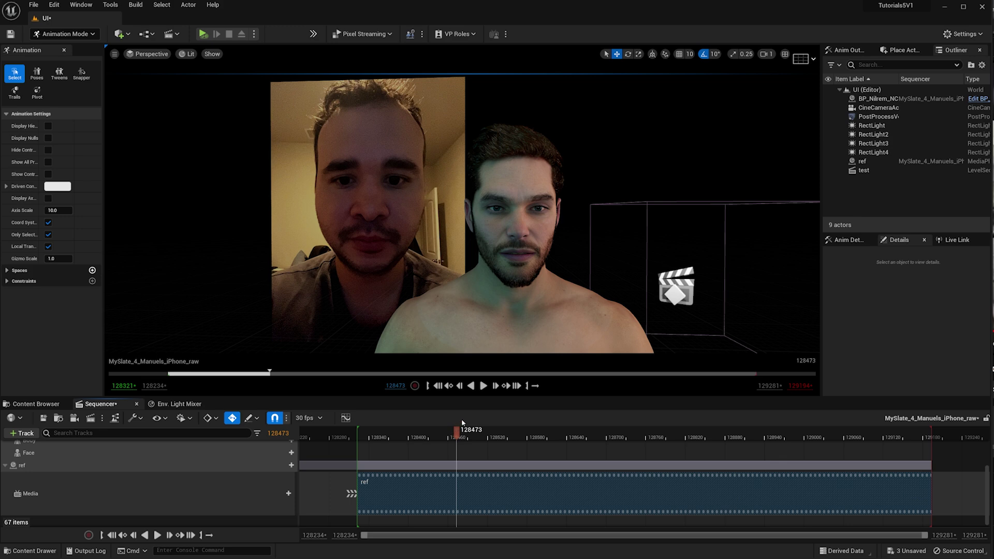
{"action": "left_click_drag", "start_coordinate": [460, 434], "coordinate": [479, 440]}
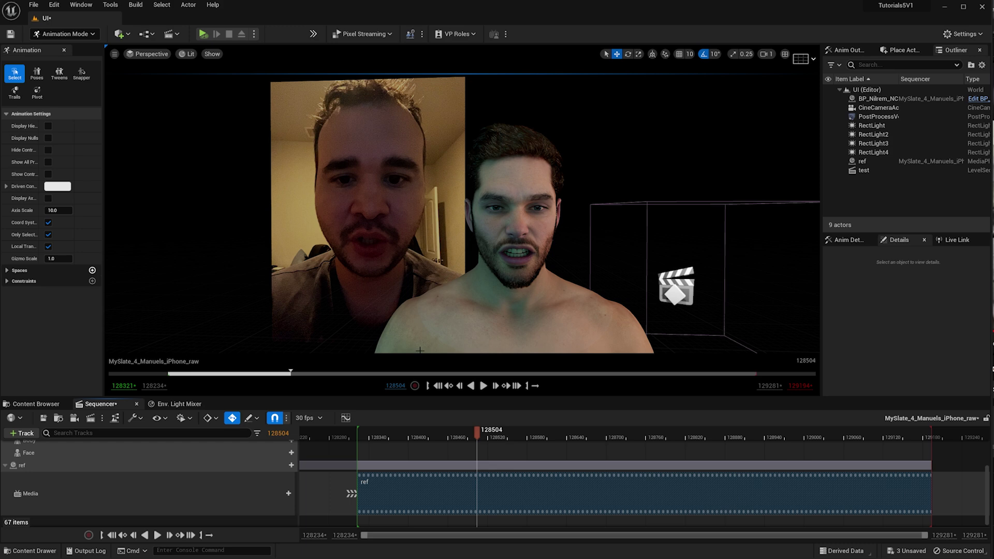
{"action": "left_click_drag", "start_coordinate": [477, 440], "coordinate": [651, 440]}
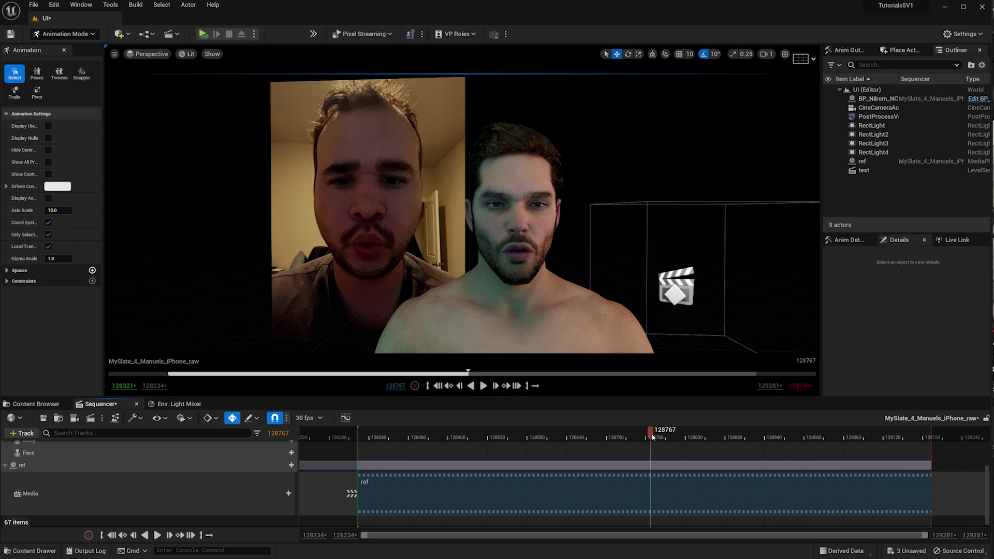
{"action": "left_click_drag", "start_coordinate": [653, 438], "coordinate": [624, 441]}
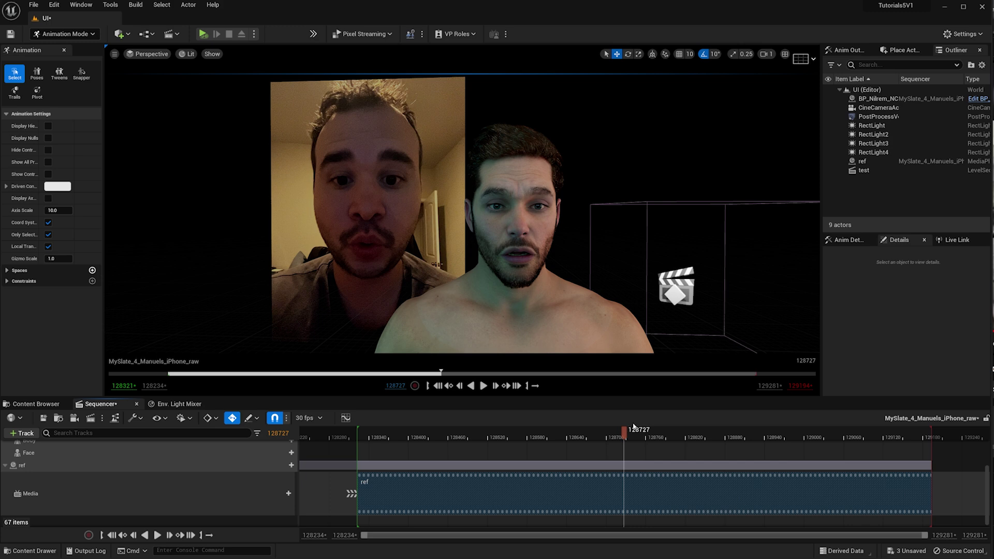
{"action": "left_click_drag", "start_coordinate": [624, 438], "coordinate": [474, 454]}
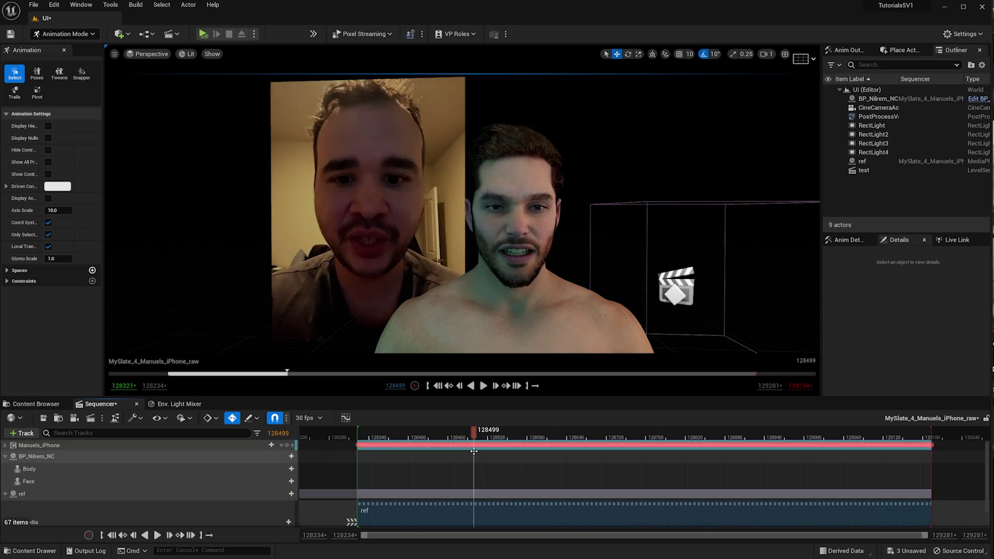
Play the sequence briefly and scrub between frames 128399 and 128589 to check the lip sync against the reference video.
{"action": "left_click", "coordinate": [483, 385]}
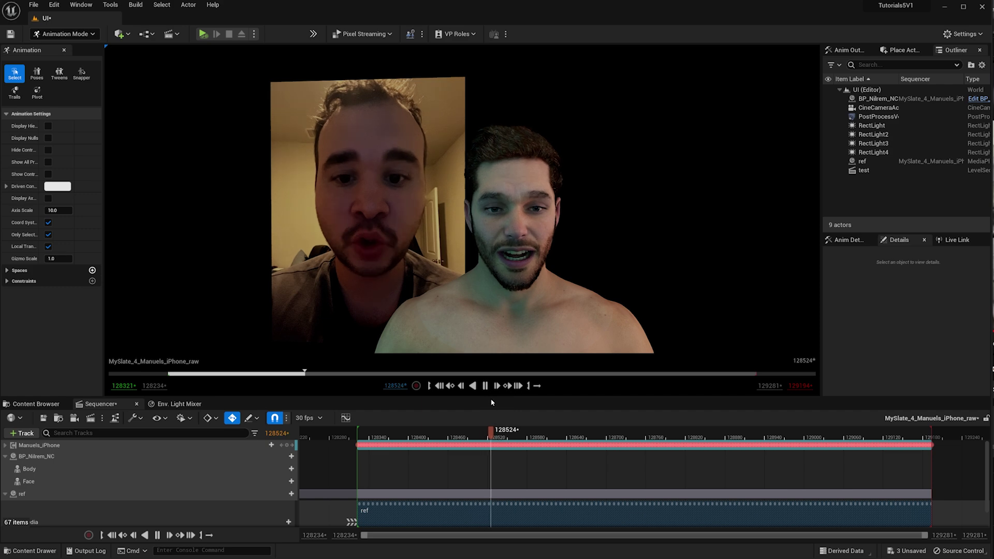
{"action": "left_click", "coordinate": [484, 386]}
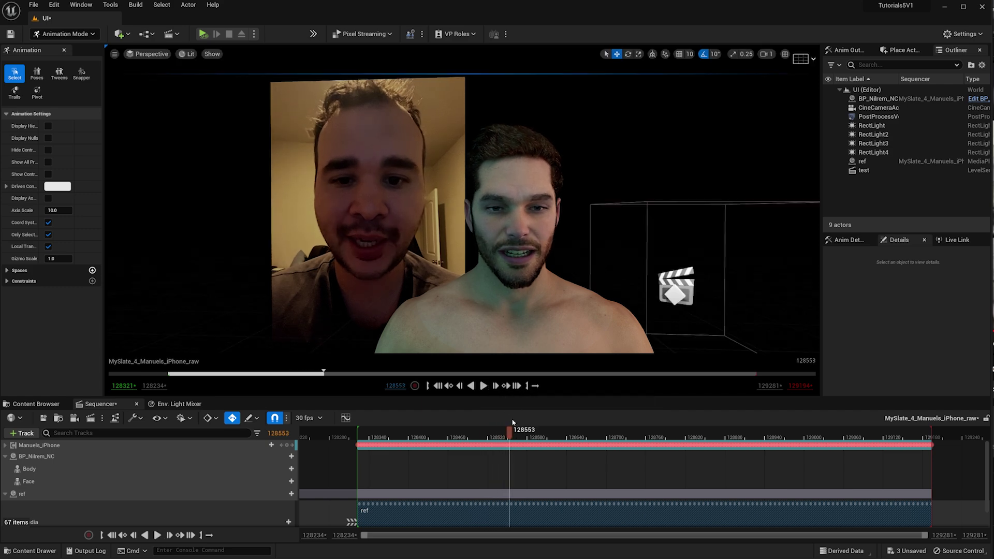
{"action": "left_click_drag", "start_coordinate": [510, 433], "coordinate": [455, 435]}
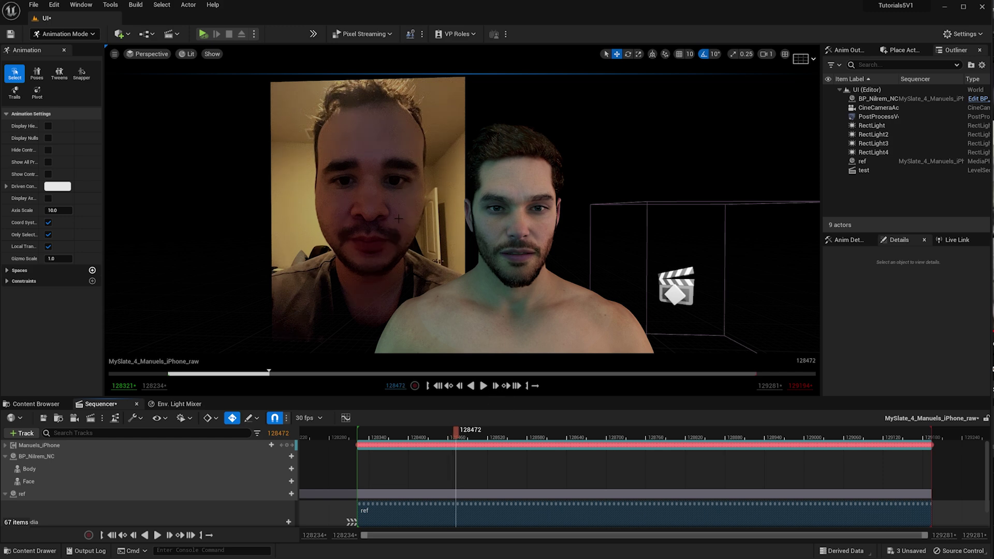
{"action": "left_click_drag", "start_coordinate": [456, 436], "coordinate": [434, 469]}
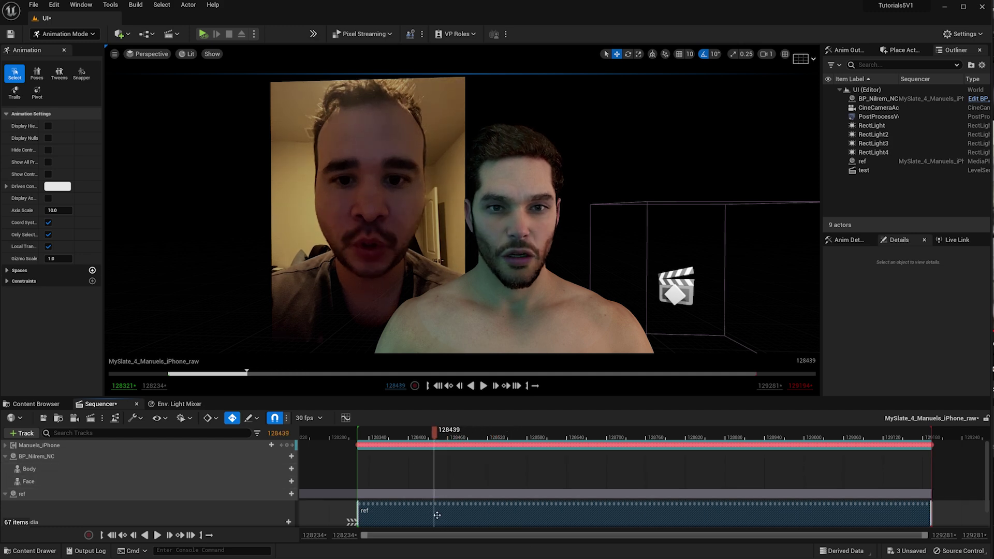
{"action": "left_click_drag", "start_coordinate": [438, 434], "coordinate": [409, 434]}
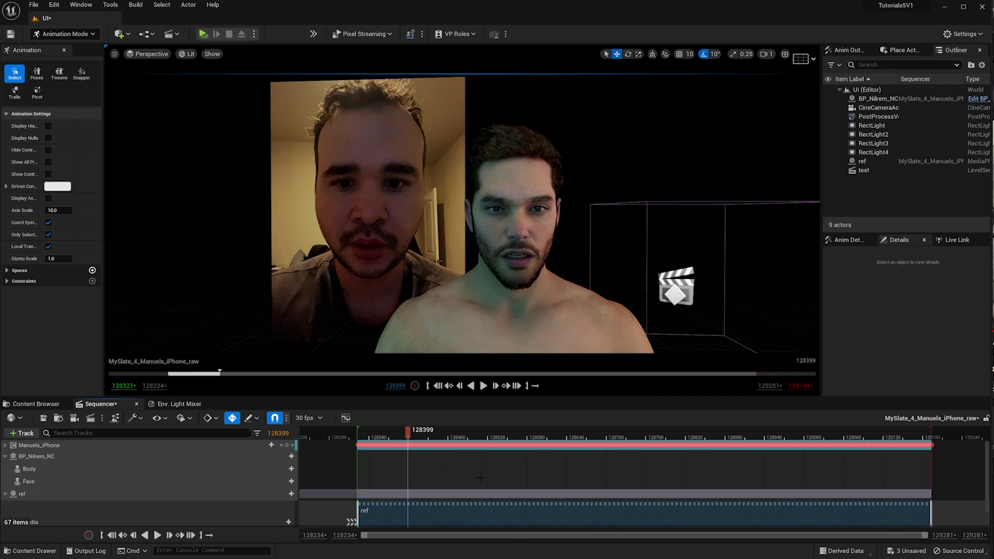
{"action": "left_click_drag", "start_coordinate": [412, 434], "coordinate": [445, 439]}
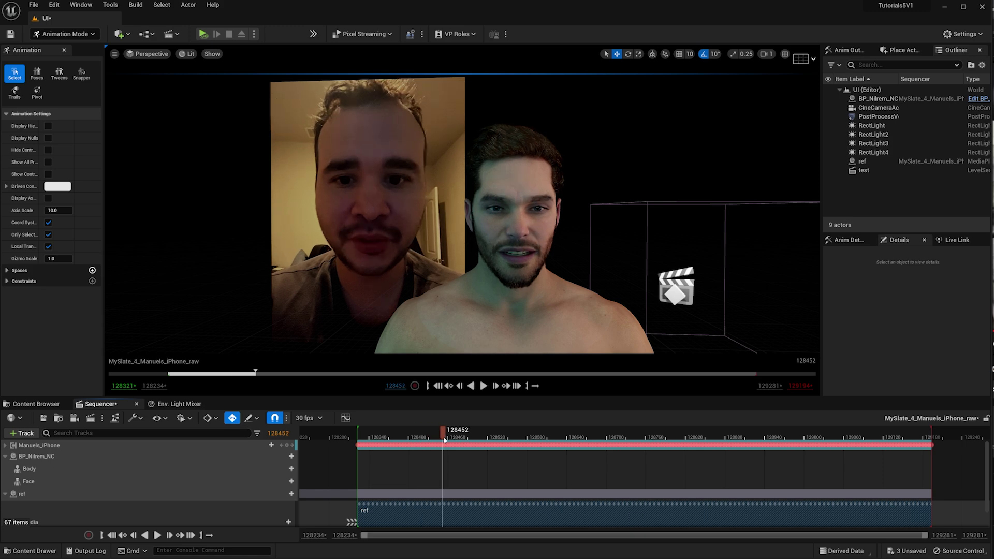
{"action": "left_click_drag", "start_coordinate": [444, 439], "coordinate": [450, 440]}
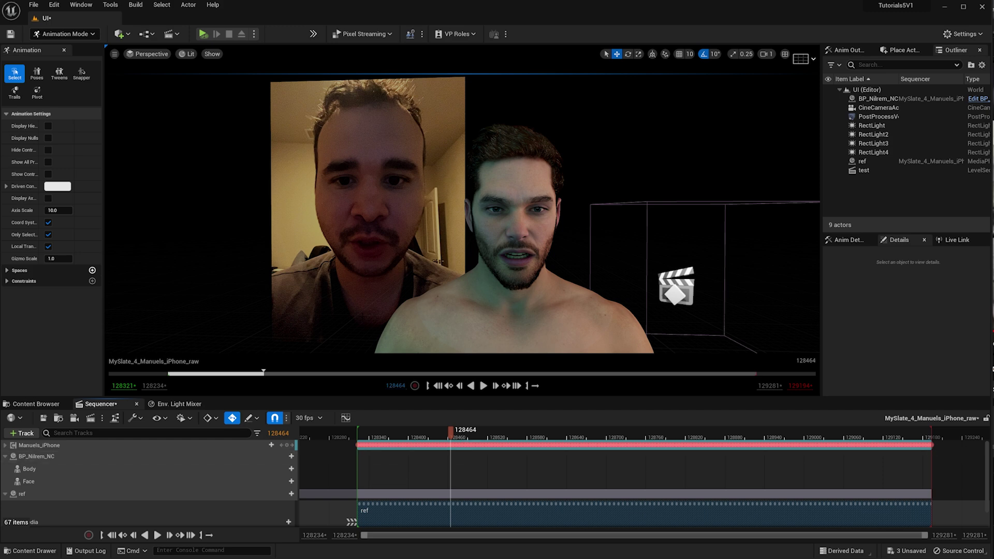
{"action": "left_click_drag", "start_coordinate": [451, 441], "coordinate": [532, 456]}
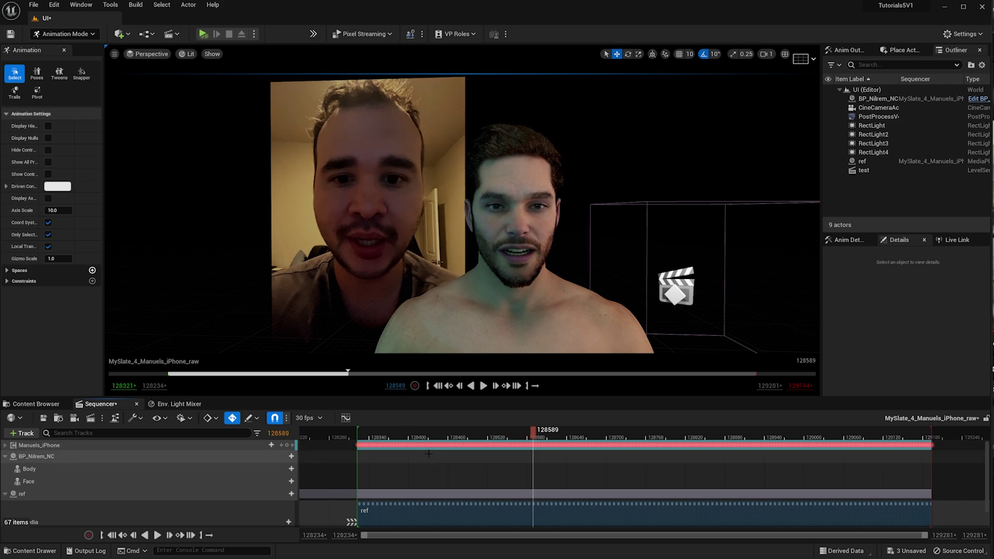
Open the Sequencer curve editor to view the tracks available for curve editing, and close it.
{"action": "left_click", "coordinate": [346, 418]}
{"action": "left_click_drag", "start_coordinate": [786, 194], "coordinate": [547, 190]}
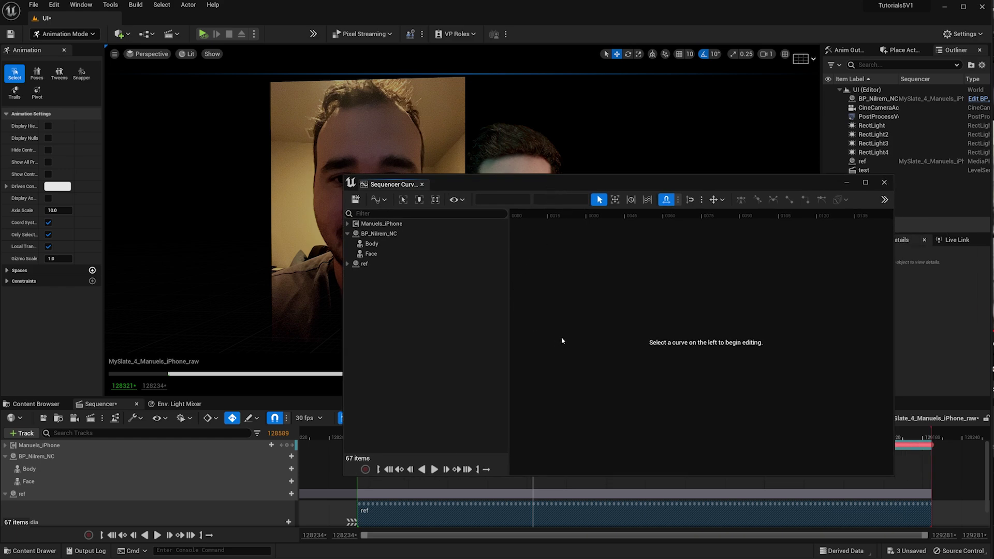
{"action": "left_click", "coordinate": [884, 182]}
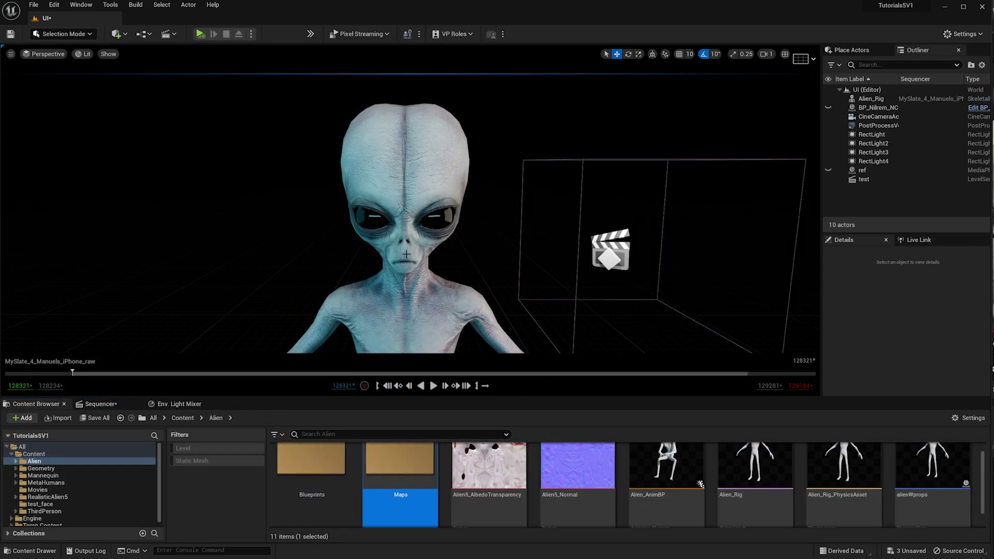
Select the alien character and remove its Alien_Rig track from the level sequence.
{"action": "mouse_move", "coordinate": [432, 243]}
{"action": "left_mouse_down"}
{"action": "mouse_move", "coordinate": [423, 263]}
{"action": "mouse_move", "coordinate": [433, 232]}
{"action": "left_mouse_up"}
{"action": "left_click", "coordinate": [442, 179]}
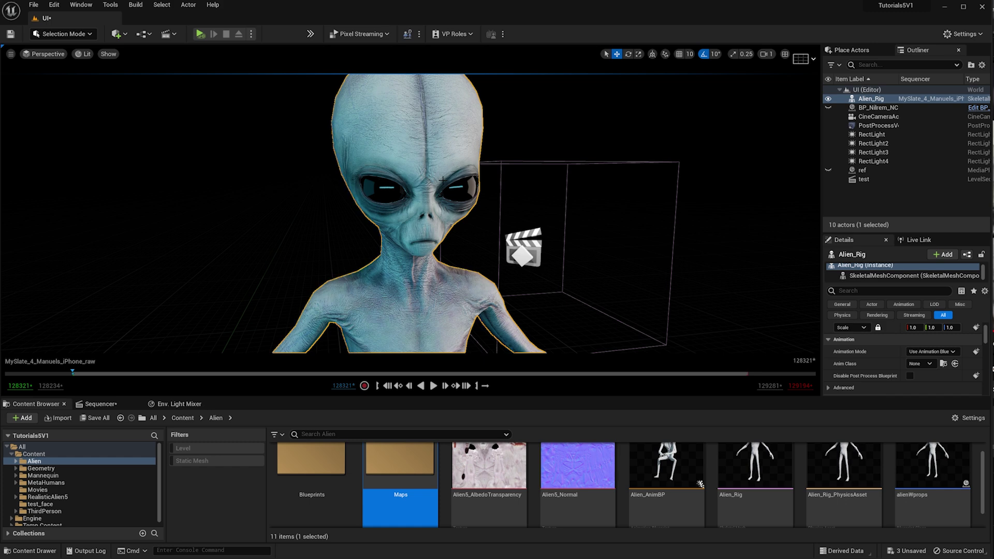
{"action": "middle_click_drag", "start_coordinate": [432, 181], "coordinate": [445, 207]}
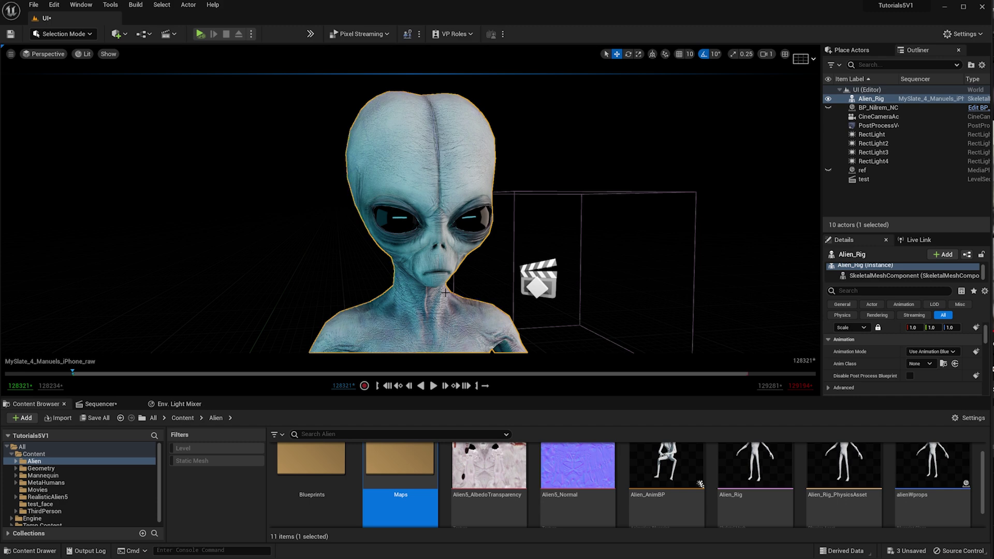
{"action": "left_click_drag", "start_coordinate": [462, 329], "coordinate": [521, 324], "text": "alt"}
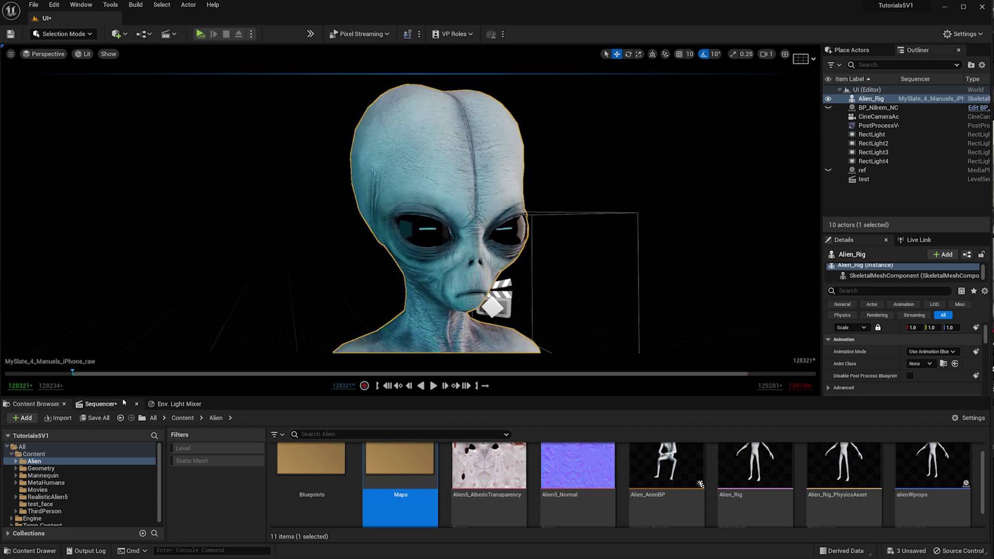
{"action": "left_click", "coordinate": [124, 404]}
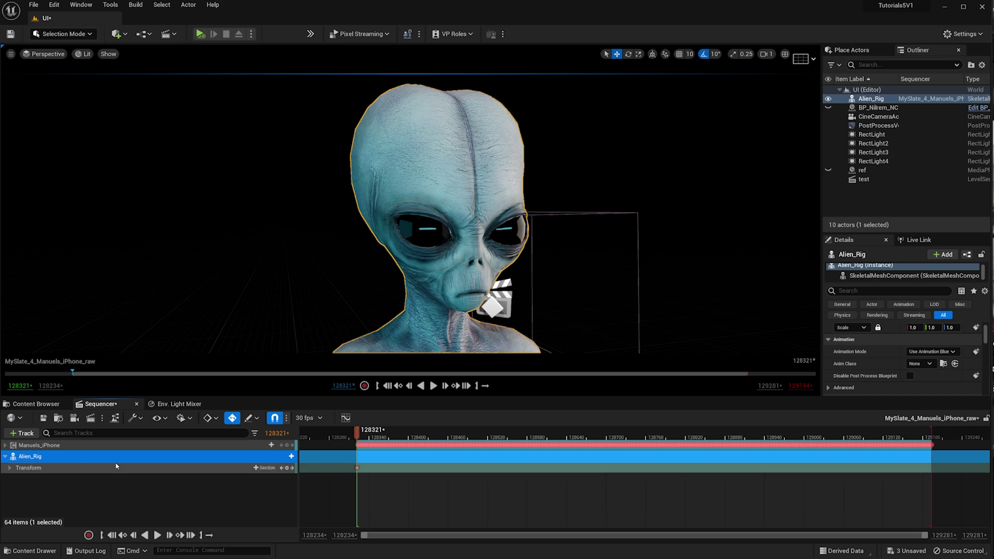
{"action": "left_click", "coordinate": [125, 491]}
{"action": "left_click", "coordinate": [130, 458]}
{"action": "key", "text": "Delete"}
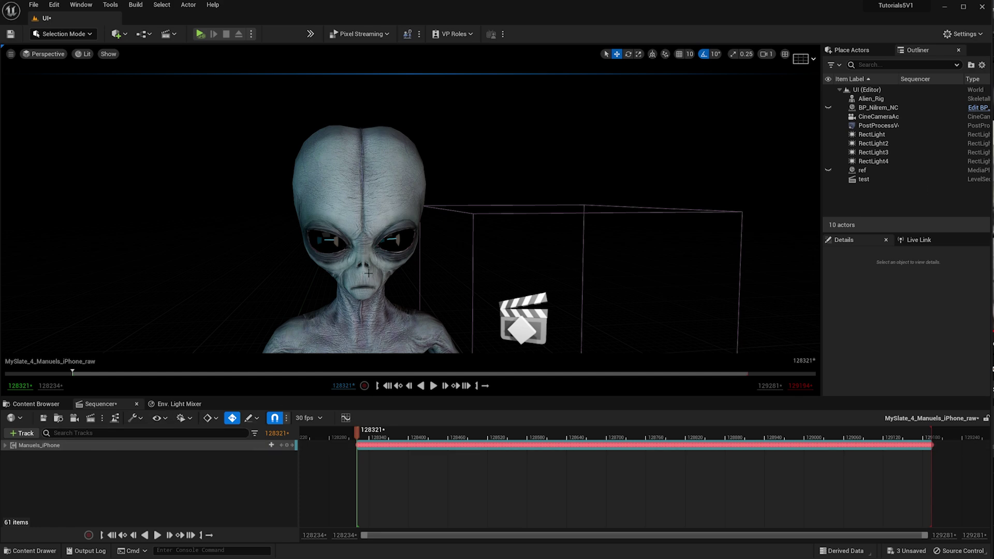
Add the Alien_Rig actor to the level sequence as a new track and move the playhead to frame 128323.
{"action": "left_click", "coordinate": [366, 251]}
{"action": "mouse_move", "coordinate": [507, 297]}
{"action": "middle_mouse_down"}
{"action": "mouse_move", "coordinate": [508, 316]}
{"action": "mouse_move", "coordinate": [507, 298]}
{"action": "middle_mouse_up"}
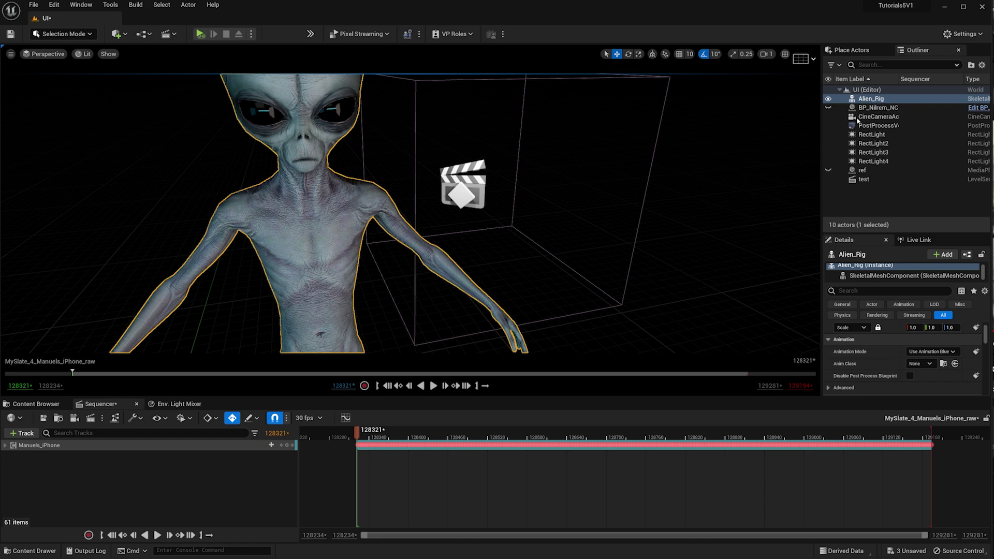
{"action": "double_click", "coordinate": [867, 99]}
{"action": "left_click_drag", "start_coordinate": [408, 212], "coordinate": [487, 290], "text": "alt"}
{"action": "key", "text": "f"}
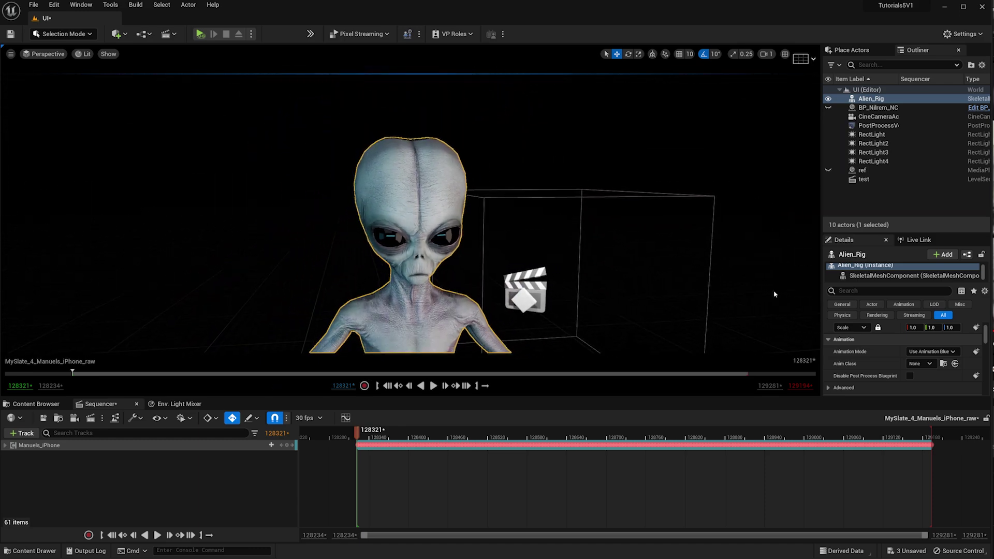
{"action": "left_click_drag", "start_coordinate": [872, 98], "coordinate": [153, 490]}
{"action": "left_click_drag", "start_coordinate": [380, 294], "coordinate": [379, 294], "text": "alt"}
{"action": "mouse_move", "coordinate": [357, 431]}
{"action": "left_mouse_down"}
{"action": "mouse_move", "coordinate": [592, 433]}
{"action": "mouse_move", "coordinate": [358, 440]}
{"action": "left_mouse_up"}
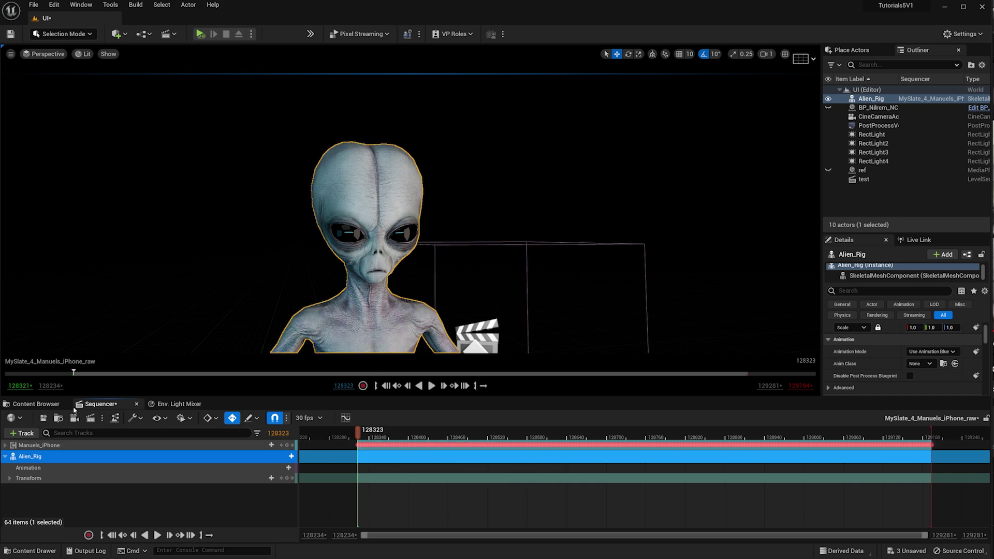
Open the Alien_AnimBP animation blueprint from the Alien folder and enlarge its AnimGraph area to show all the pose nodes.
{"action": "left_click", "coordinate": [52, 404]}
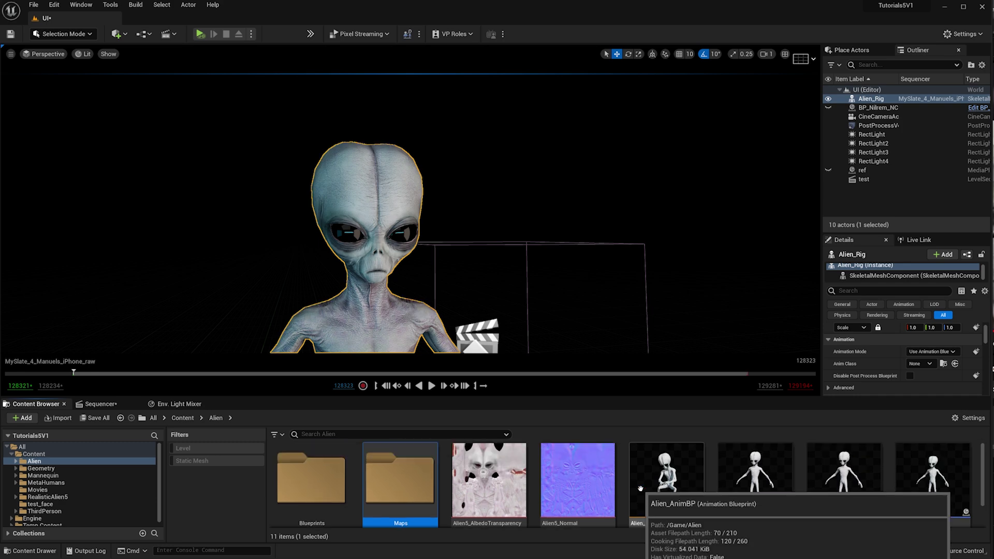
{"action": "scroll", "coordinate": [652, 482], "scroll_direction": "down", "scroll_amount": 1}
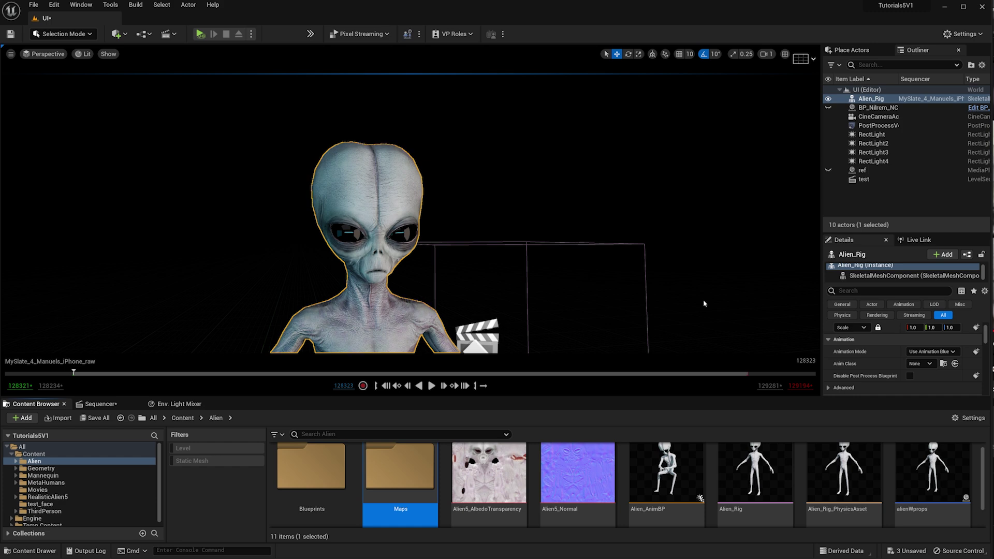
{"action": "left_click", "coordinate": [668, 479]}
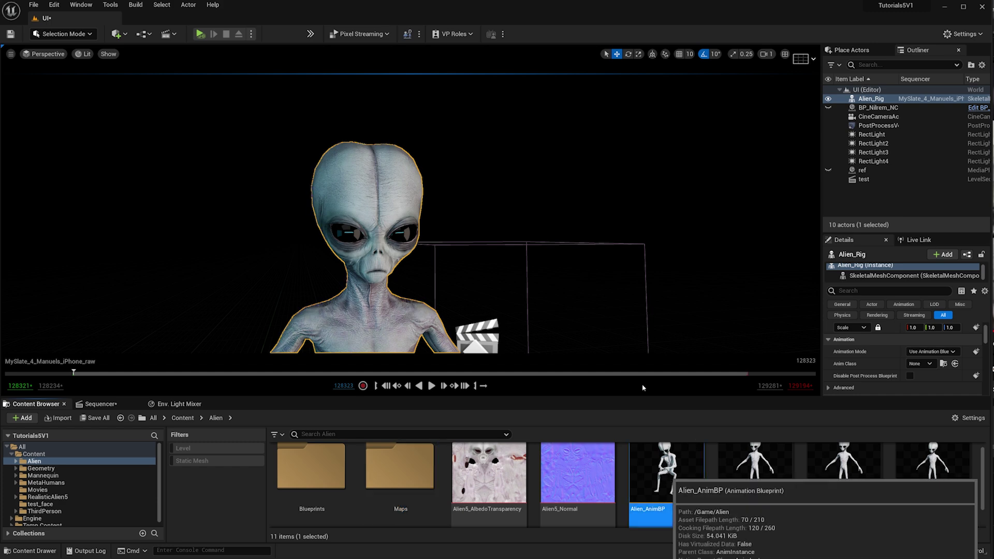
{"action": "double_click", "coordinate": [668, 481]}
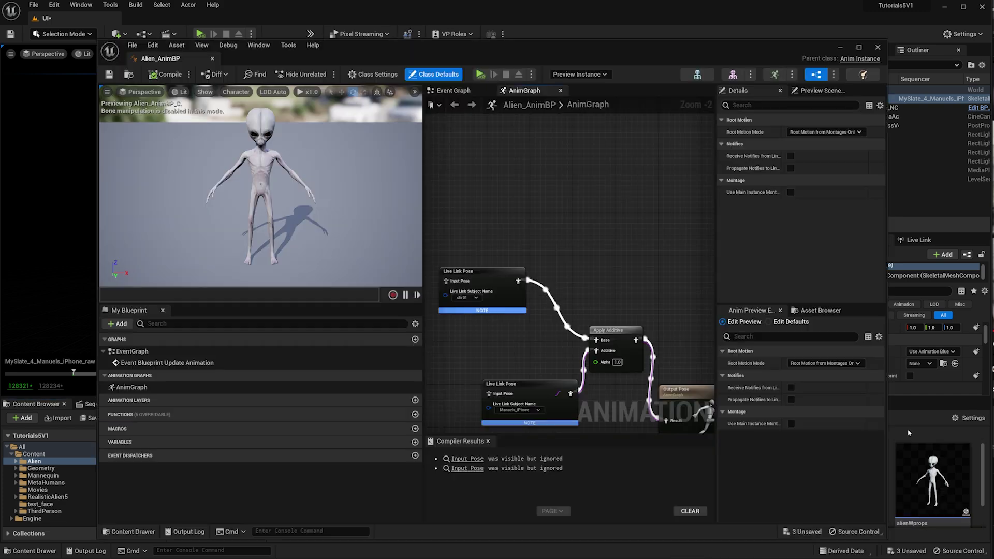
{"action": "left_click_drag", "start_coordinate": [423, 200], "coordinate": [391, 199]}
{"action": "right_click_drag", "start_coordinate": [481, 319], "coordinate": [491, 241]}
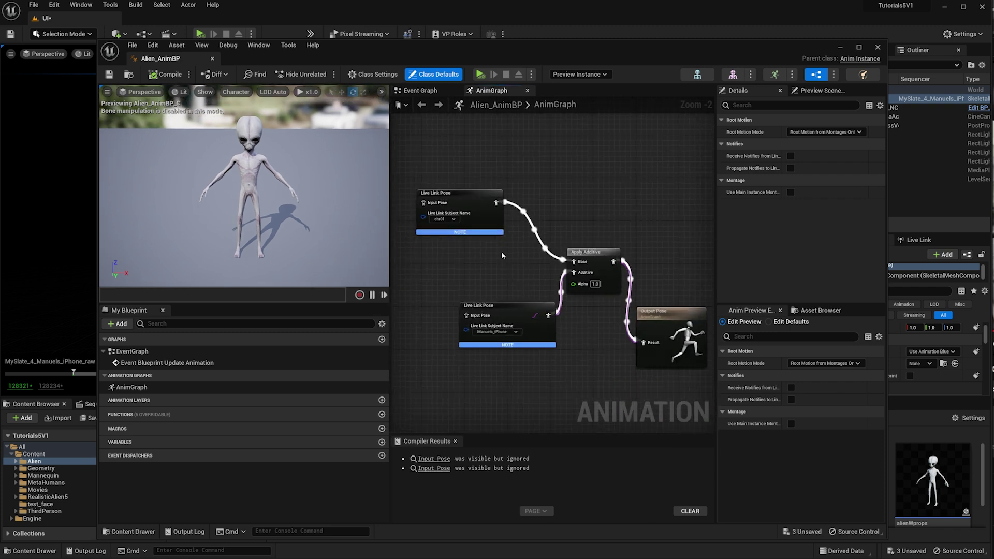
Set the Live Link Pose node feeding the Additive input to the iPhone Live Link subject.
{"action": "scroll", "coordinate": [501, 251], "scroll_direction": "up", "scroll_amount": 1}
{"action": "scroll", "coordinate": [557, 311], "scroll_direction": "down", "scroll_amount": 2}
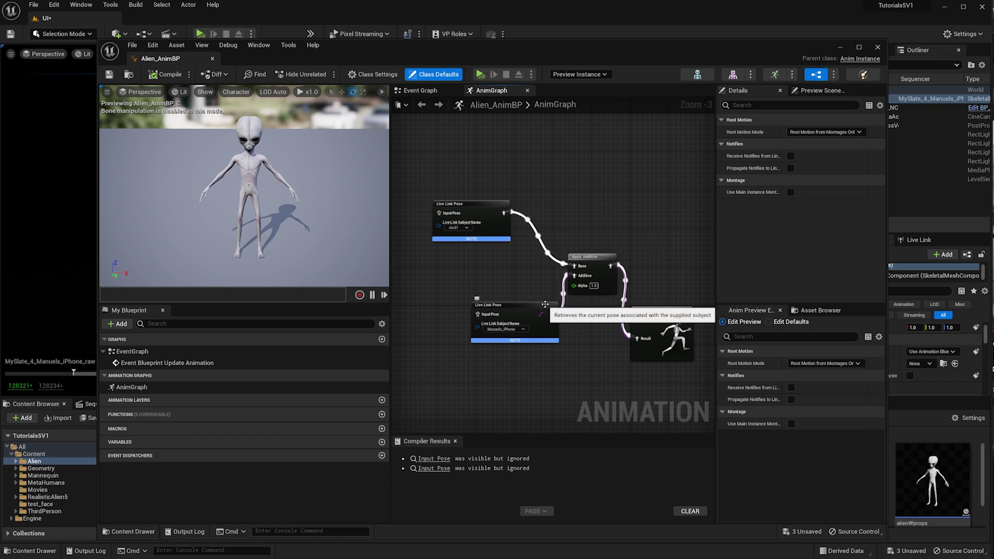
{"action": "key", "text": "Home"}
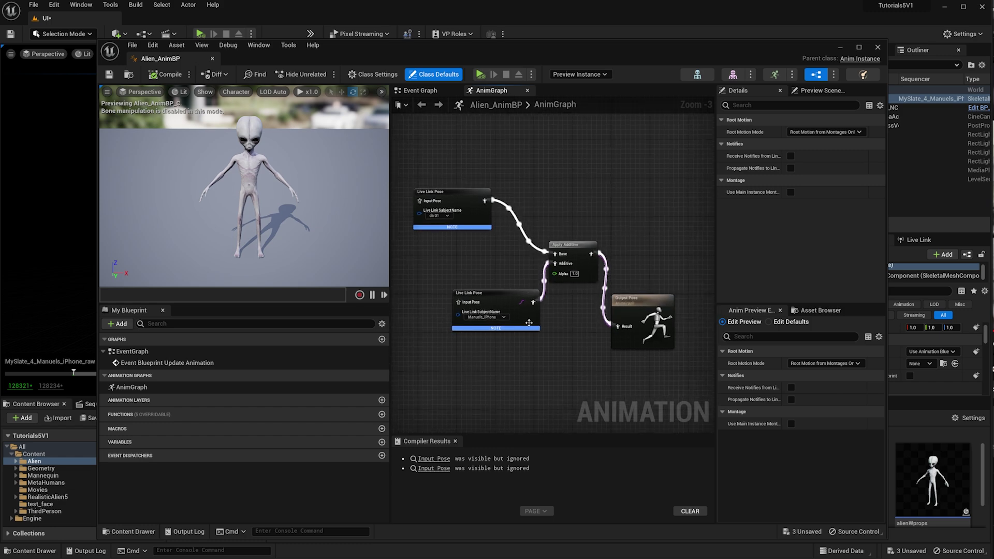
{"action": "right_click_drag", "start_coordinate": [502, 304], "coordinate": [502, 316]}
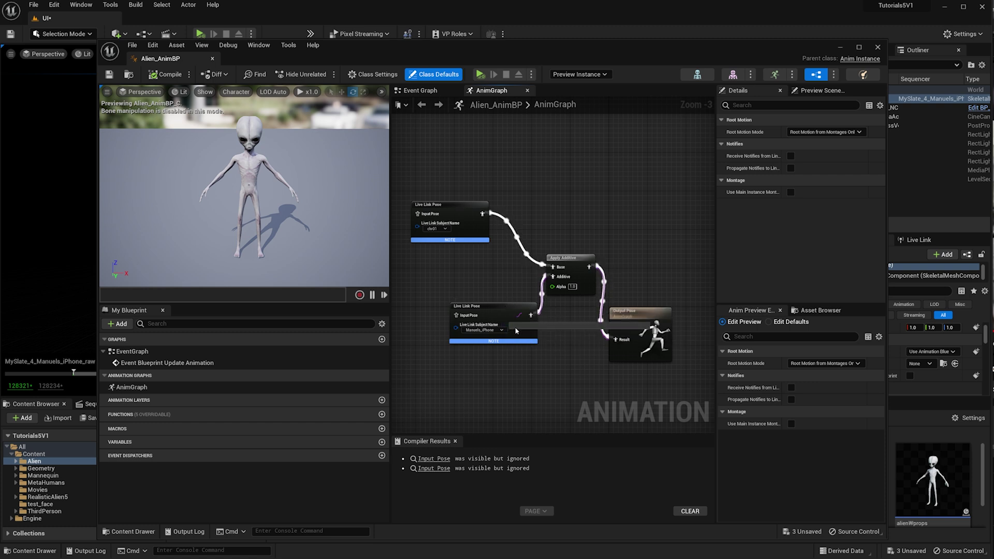
{"action": "left_click", "coordinate": [501, 332]}
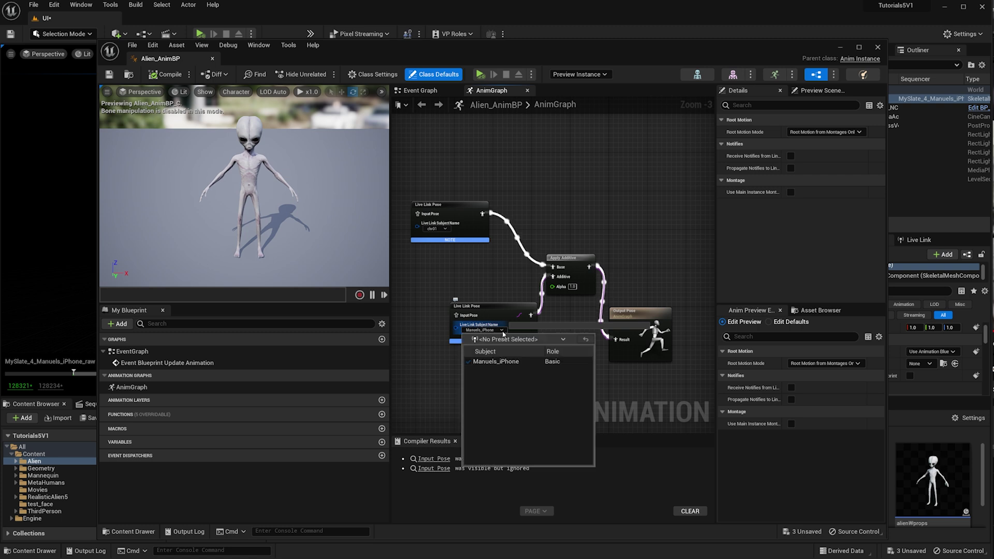
{"action": "left_click", "coordinate": [518, 362]}
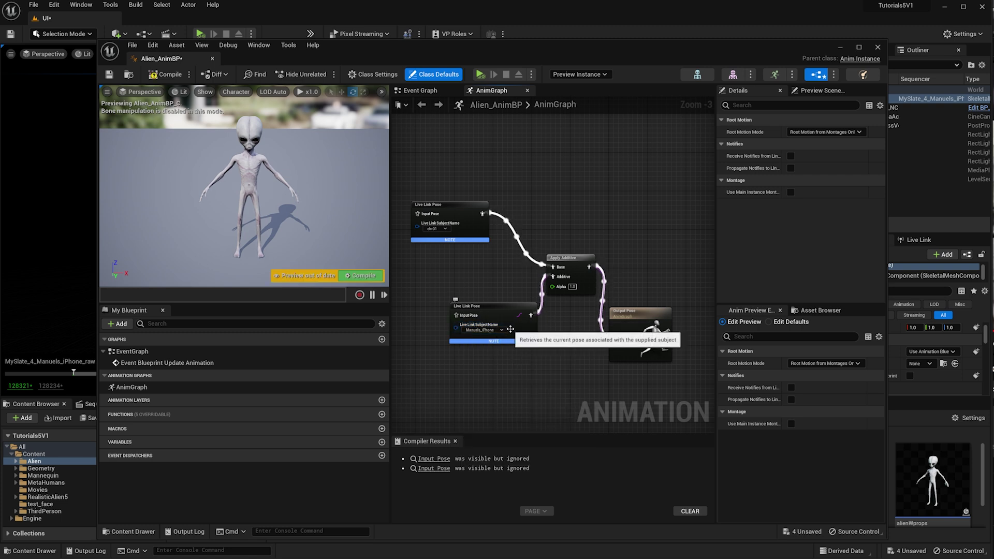
Confirm the iPhone subject, compile Alien_AnimBP, and assign it as the Anim Class of the Alien_Rig actor.
{"action": "left_click", "coordinate": [479, 330]}
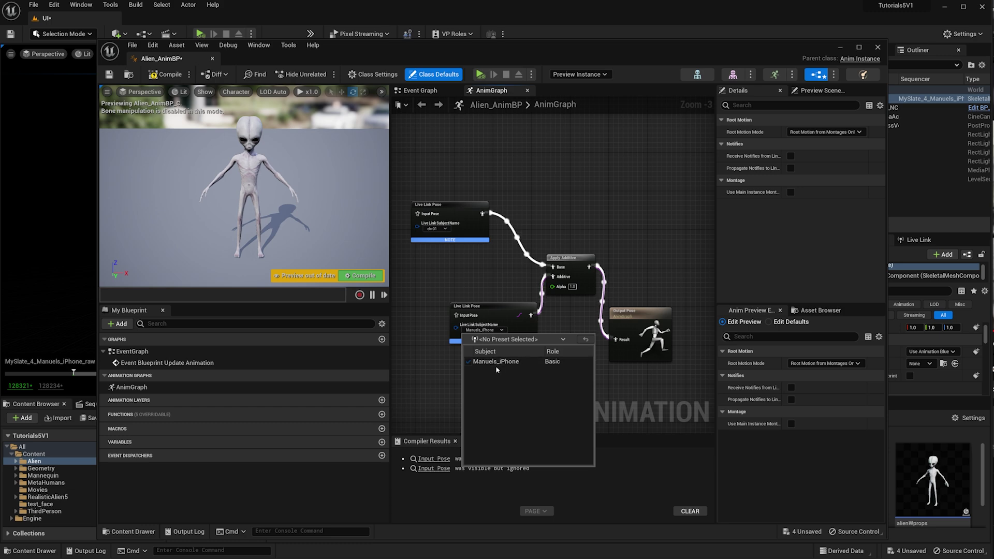
{"action": "left_click", "coordinate": [515, 362]}
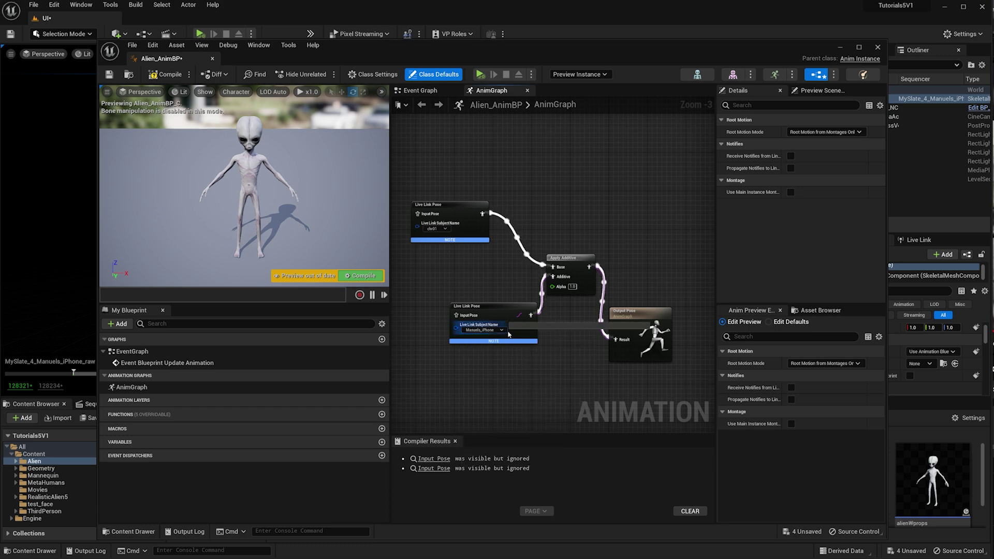
{"action": "left_click", "coordinate": [166, 74]}
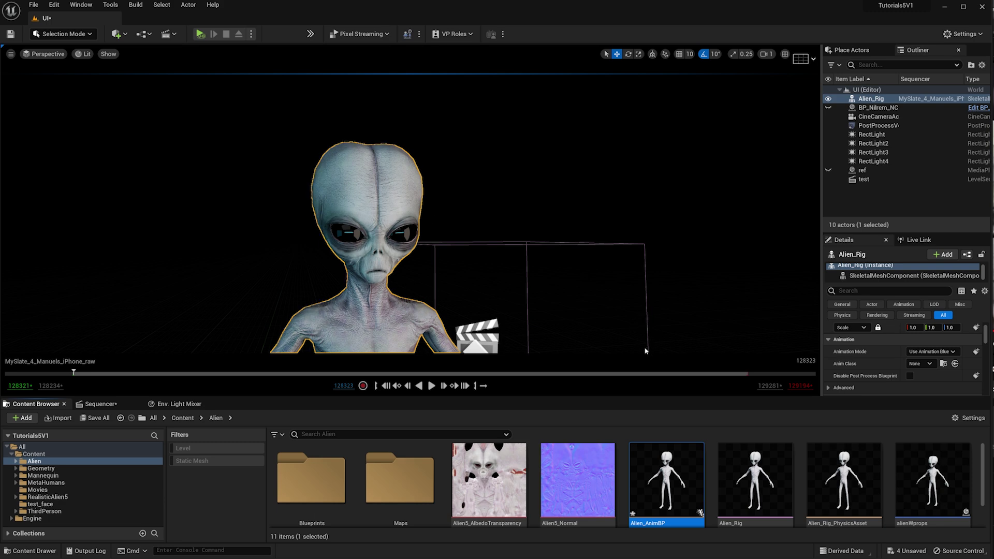
{"action": "left_click", "coordinate": [955, 364]}
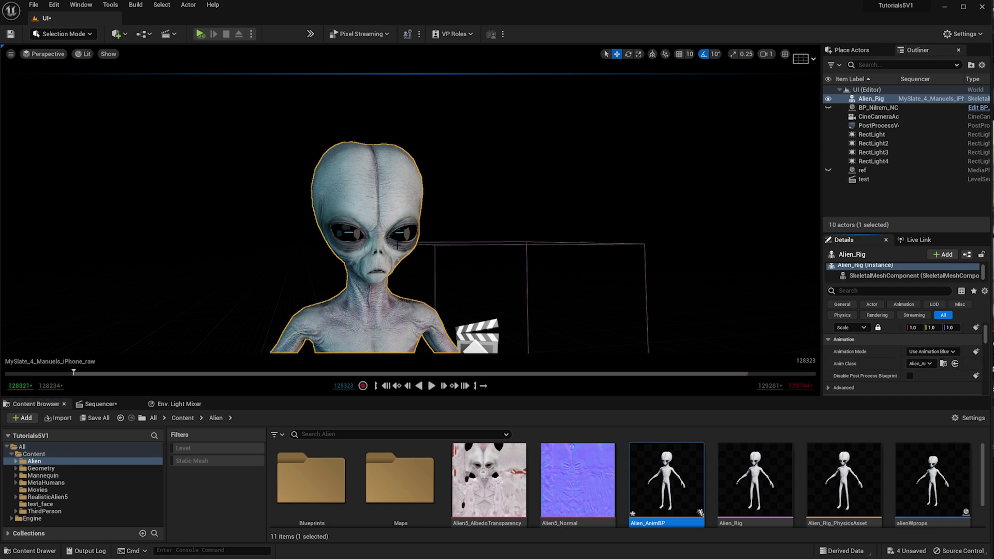
Move the sequence playhead to frame 128322 and add a Live Link Skeletal Animation component to the Alien_Rig actor.
{"action": "left_click", "coordinate": [100, 404]}
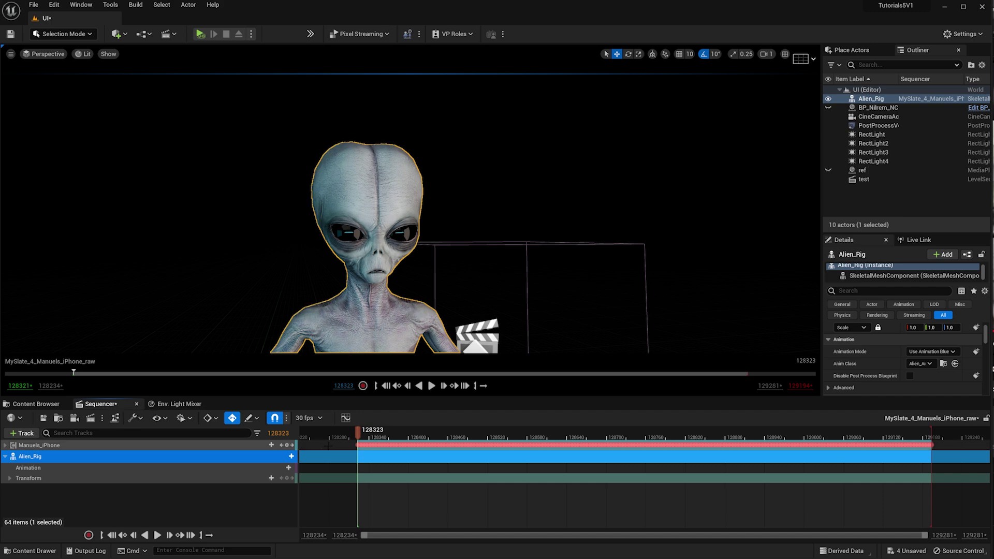
{"action": "mouse_move", "coordinate": [361, 435]}
{"action": "left_mouse_down"}
{"action": "mouse_move", "coordinate": [650, 422]}
{"action": "mouse_move", "coordinate": [365, 435]}
{"action": "mouse_move", "coordinate": [358, 444]}
{"action": "left_mouse_up"}
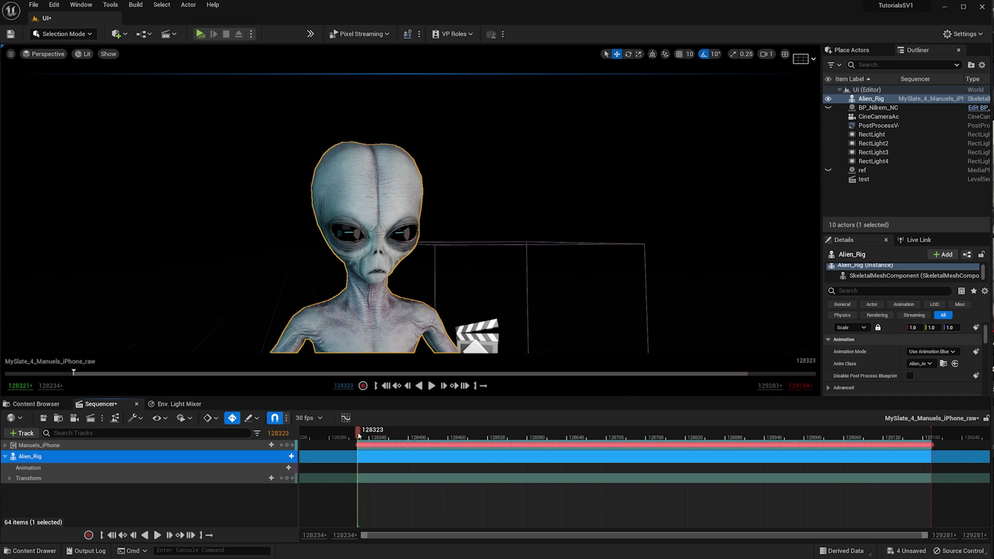
{"action": "left_click_drag", "start_coordinate": [358, 434], "coordinate": [357, 435]}
{"action": "left_click", "coordinate": [943, 255]}
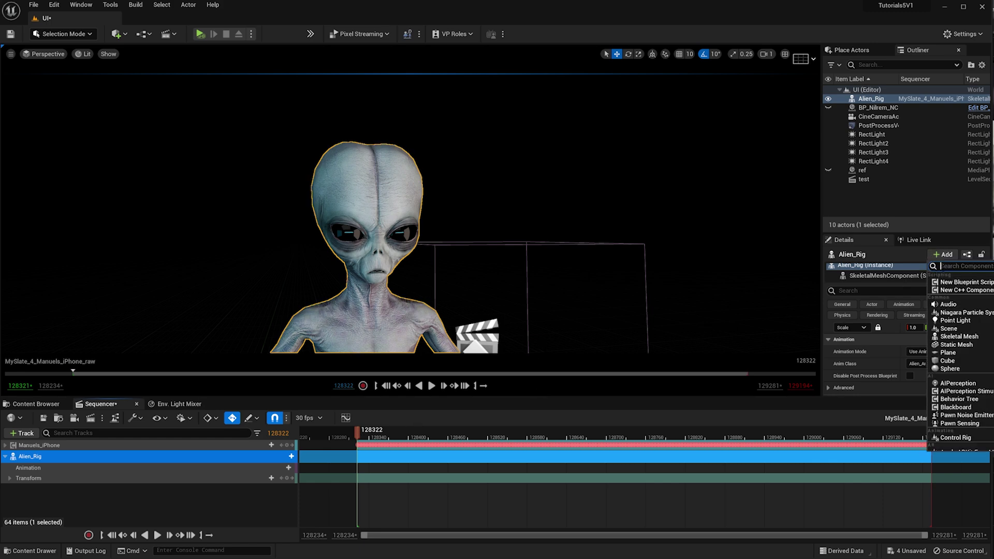
{"action": "type", "text": "live"}
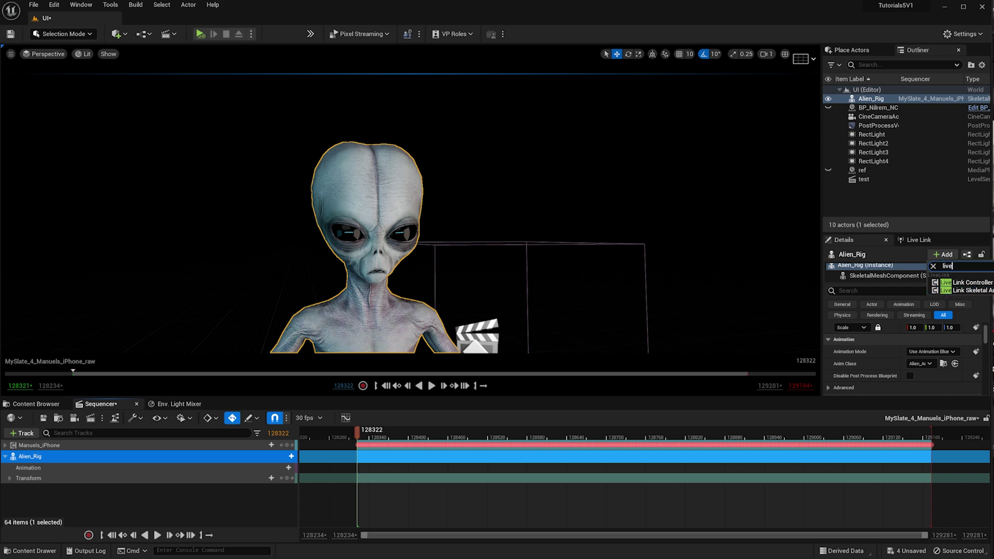
{"action": "left_click", "coordinate": [958, 291]}
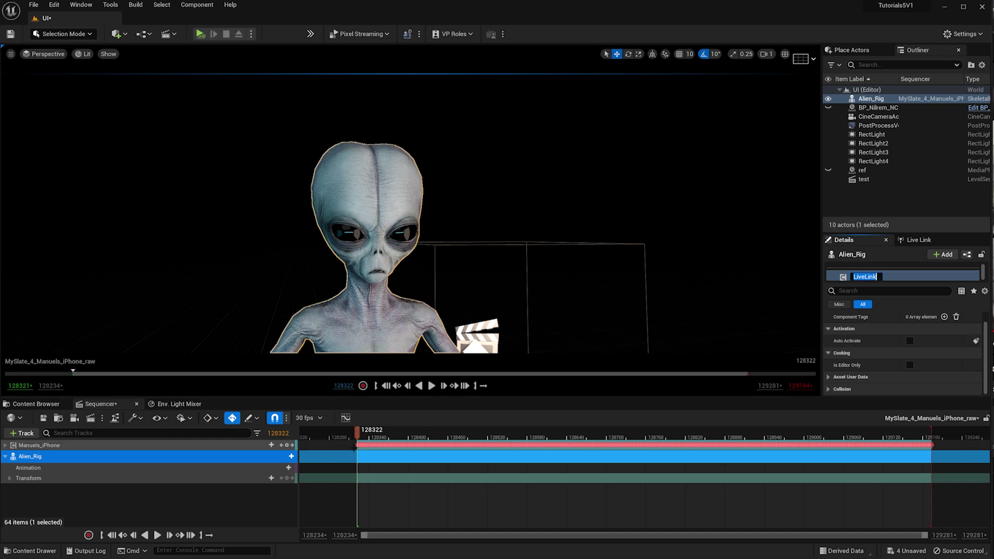
Play the sequence twice to check the alien's facial animation and return the playhead to frame 128332.
{"action": "mouse_move", "coordinate": [368, 439]}
{"action": "left_mouse_down"}
{"action": "mouse_move", "coordinate": [484, 446]}
{"action": "mouse_move", "coordinate": [373, 445]}
{"action": "left_mouse_up"}
{"action": "key", "text": "g"}
{"action": "left_click", "coordinate": [431, 386]}
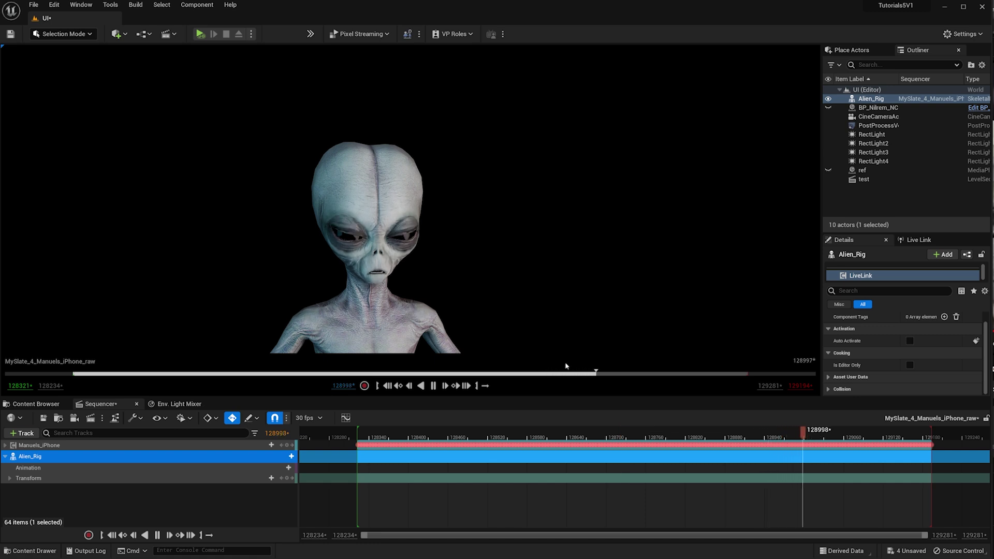
{"action": "left_click", "coordinate": [486, 429]}
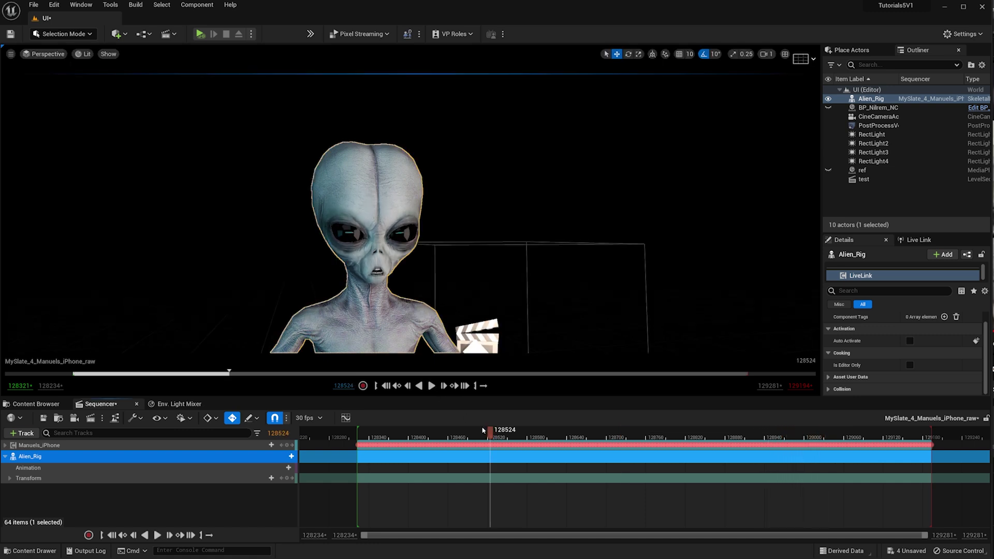
{"action": "left_click", "coordinate": [431, 386]}
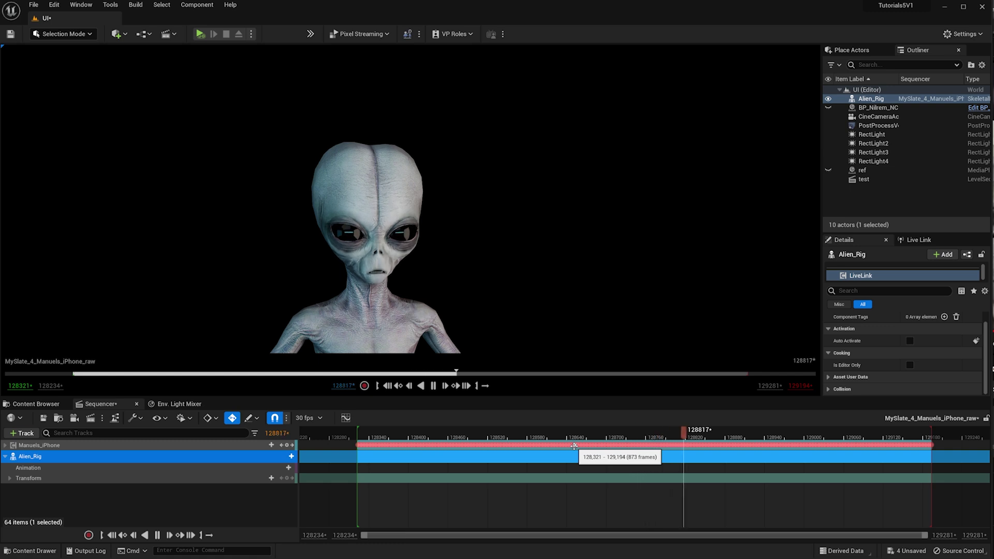
{"action": "left_click", "coordinate": [363, 432]}
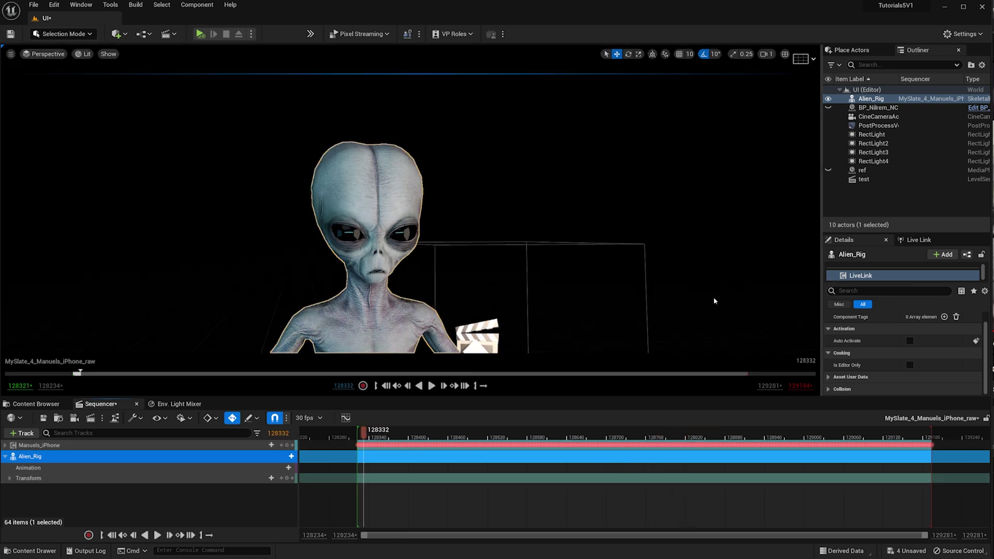